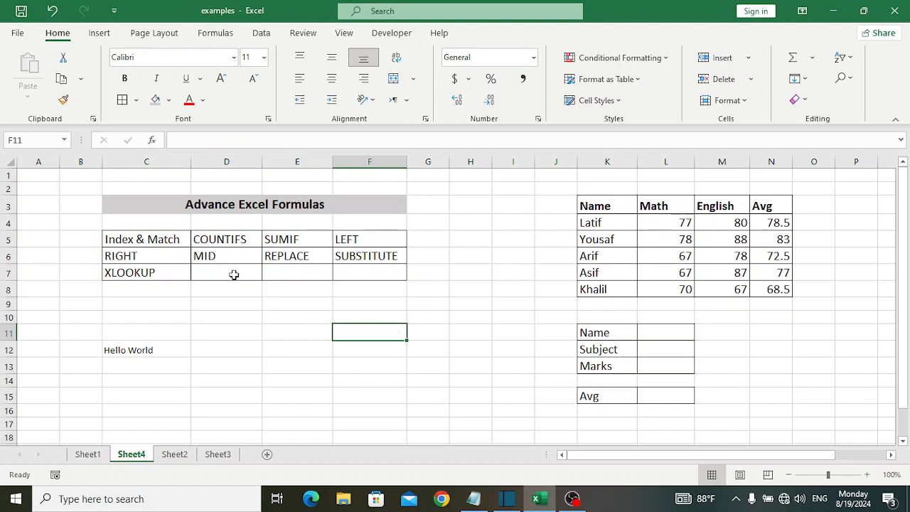
Change the SUMIF label in cell E5 of the formula list to SUMIFs.
{"action": "left_click", "coordinate": [160, 242]}
{"action": "left_click", "coordinate": [226, 243]}
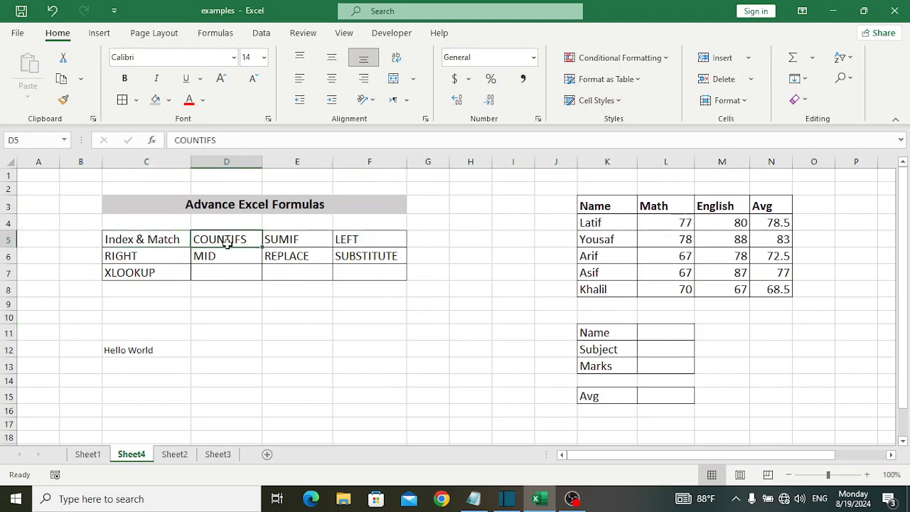
{"action": "left_click", "coordinate": [306, 243]}
{"action": "double_click", "coordinate": [306, 243]}
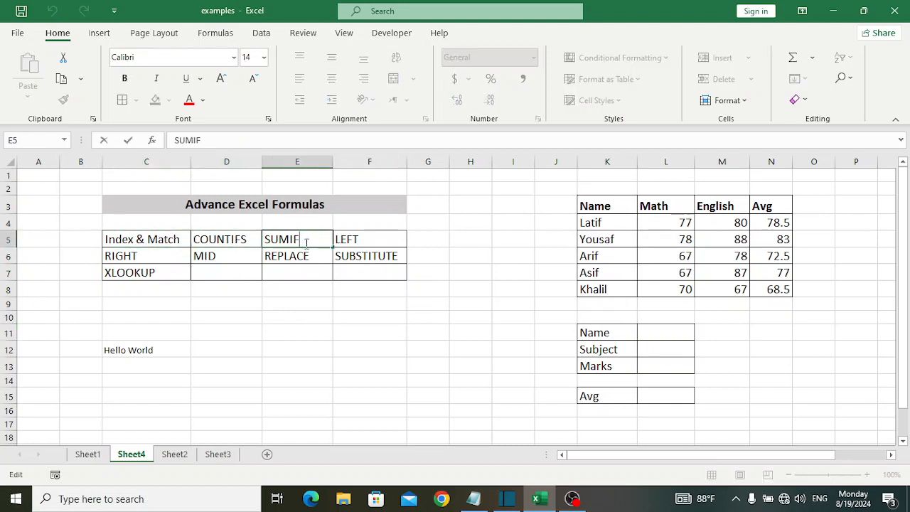
{"action": "type", "text": "s"}
{"action": "left_click", "coordinate": [311, 277]}
{"action": "left_click", "coordinate": [360, 305]}
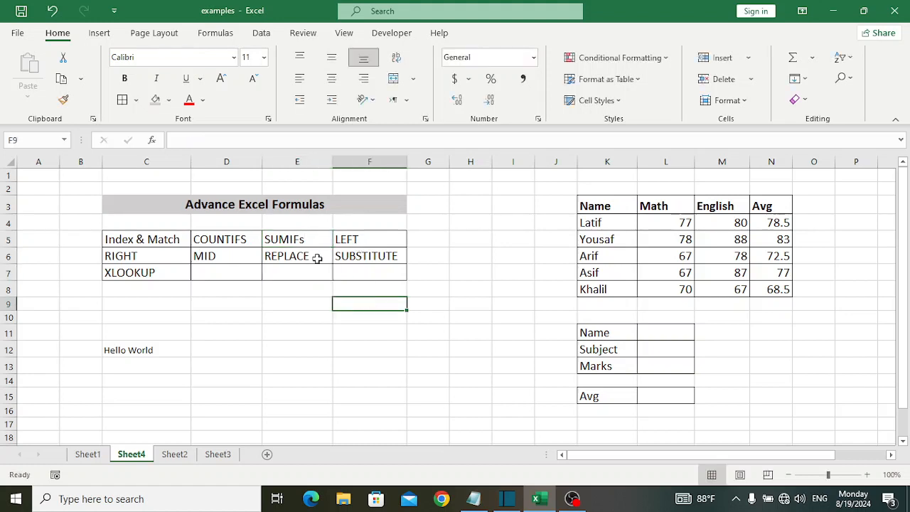
{"action": "left_click", "coordinate": [139, 279]}
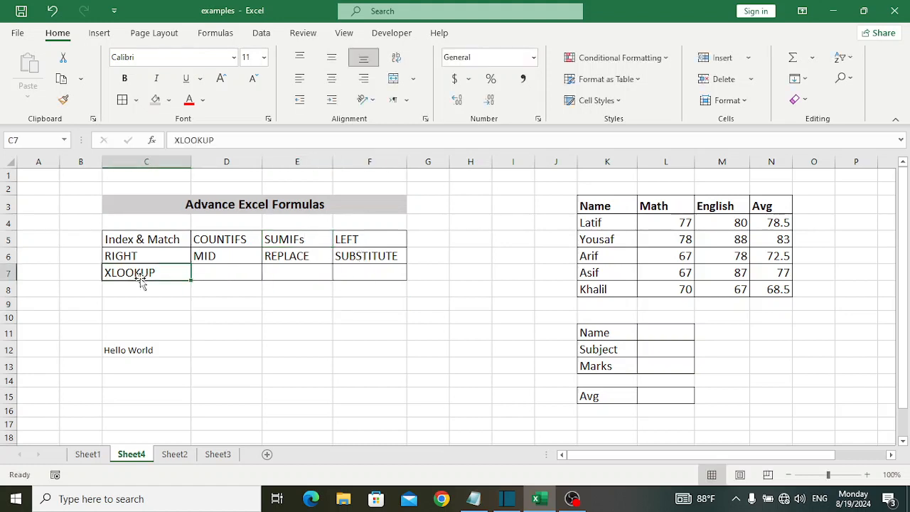
{"action": "left_click", "coordinate": [244, 304]}
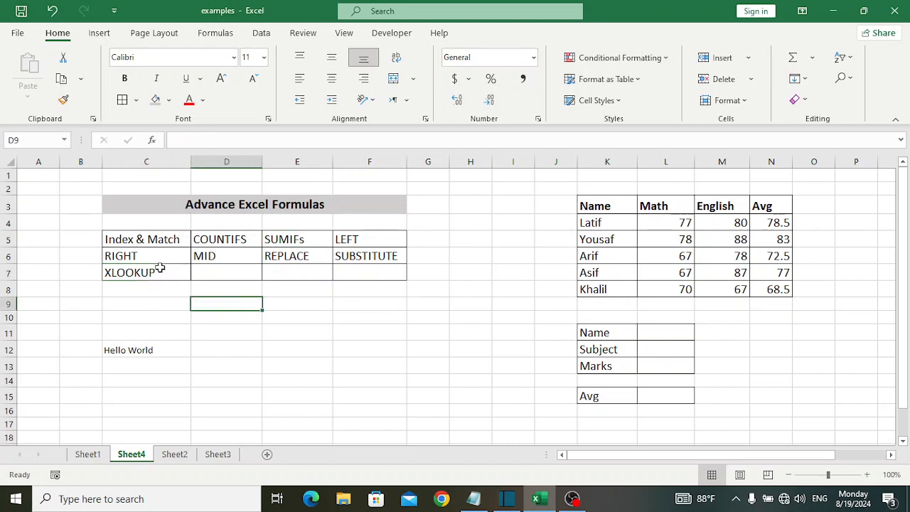
{"action": "left_click", "coordinate": [161, 241]}
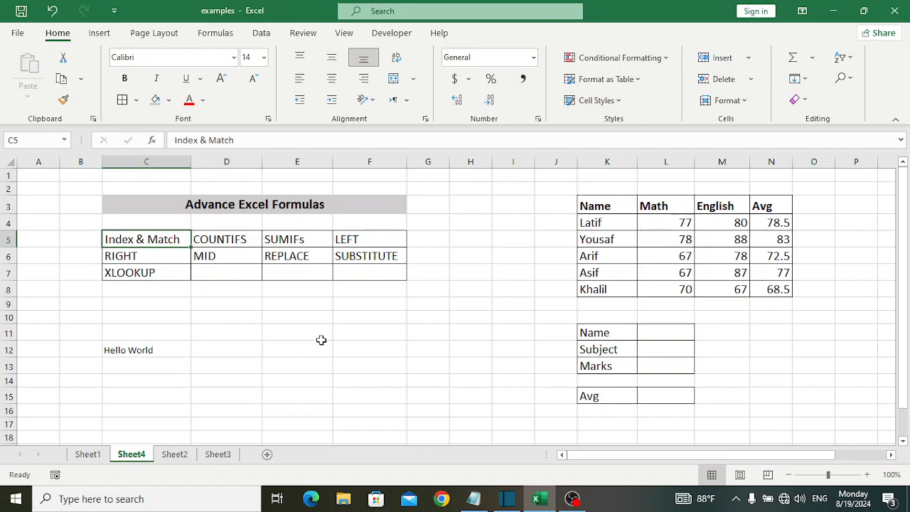
{"action": "left_click", "coordinate": [283, 316]}
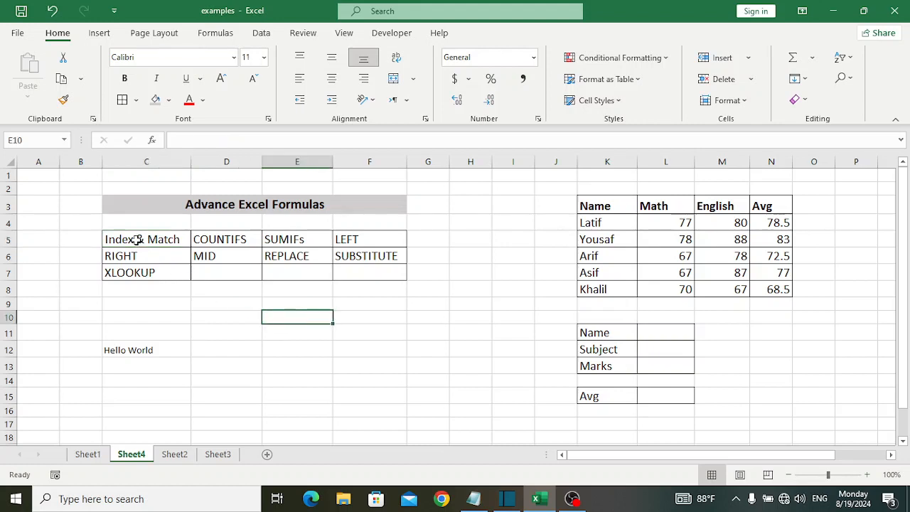
{"action": "left_click", "coordinate": [172, 240]}
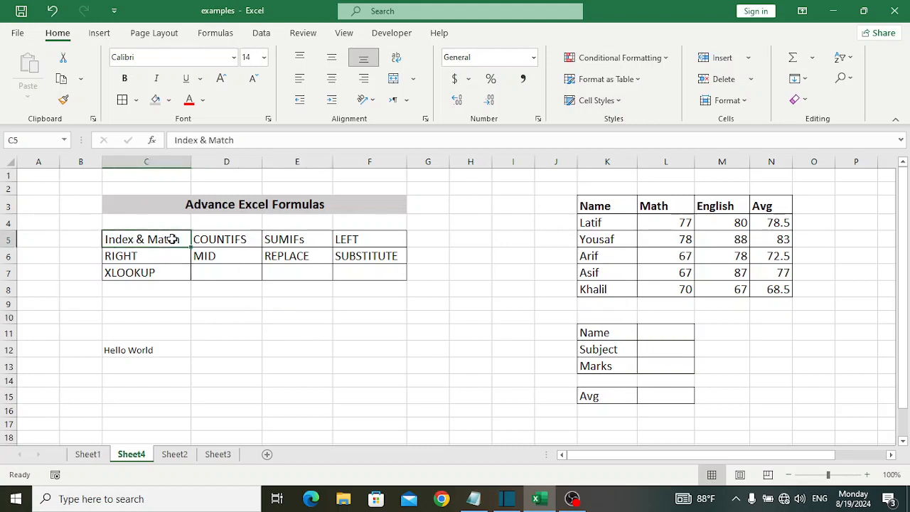
{"action": "double_click", "coordinate": [167, 239]}
{"action": "double_click", "coordinate": [169, 239]}
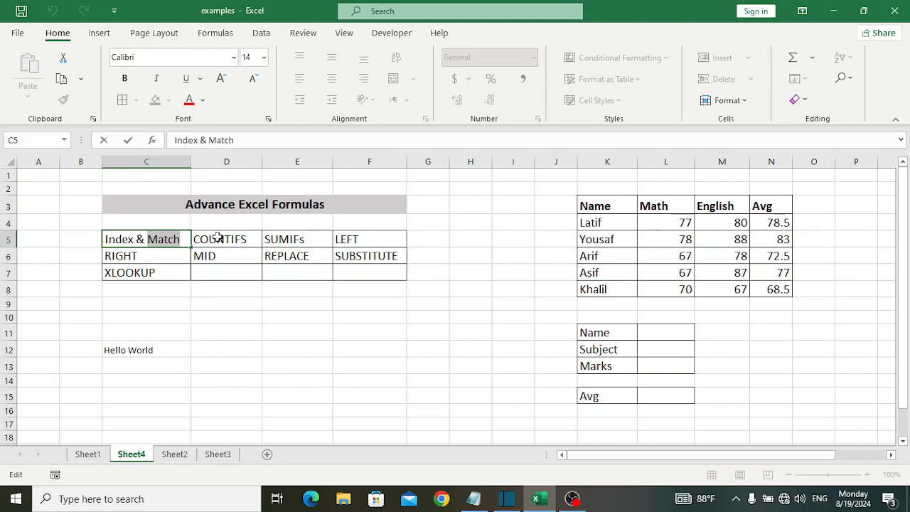
{"action": "left_click", "coordinate": [345, 315]}
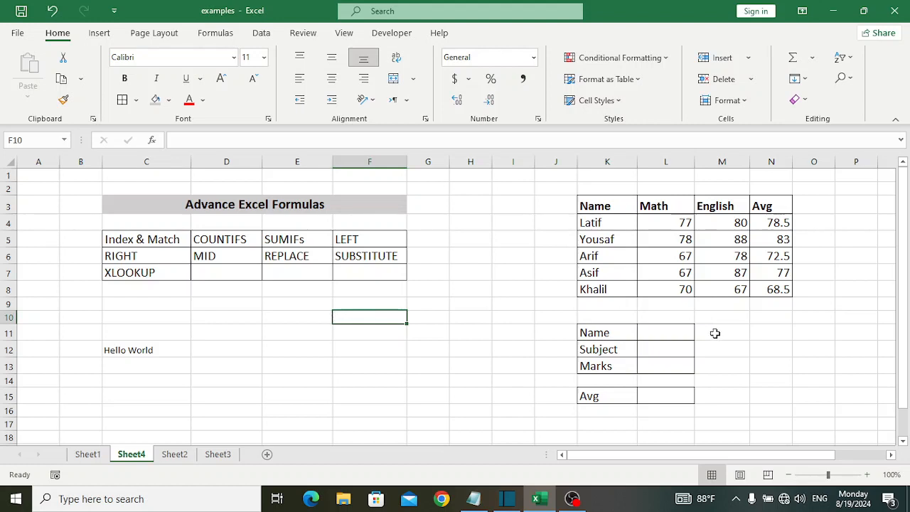
{"action": "left_click", "coordinate": [675, 354]}
{"action": "left_click", "coordinate": [665, 369]}
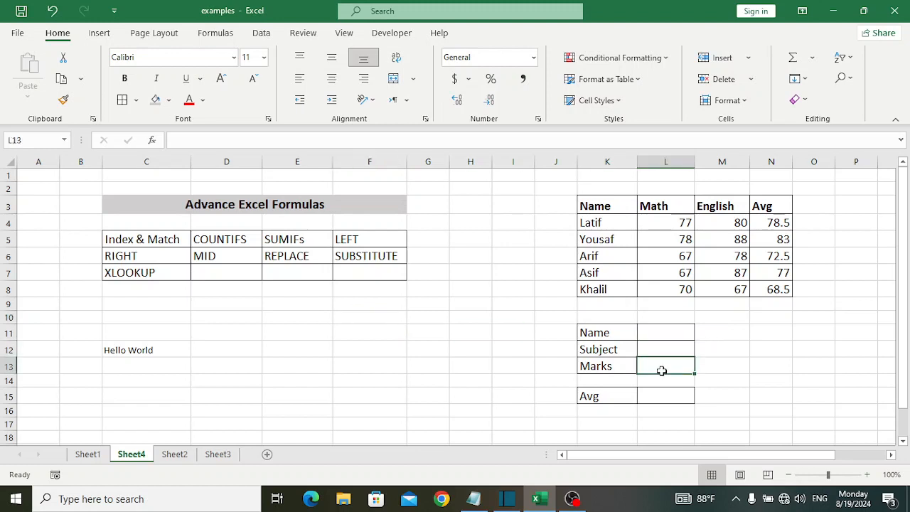
{"action": "left_click", "coordinate": [667, 333]}
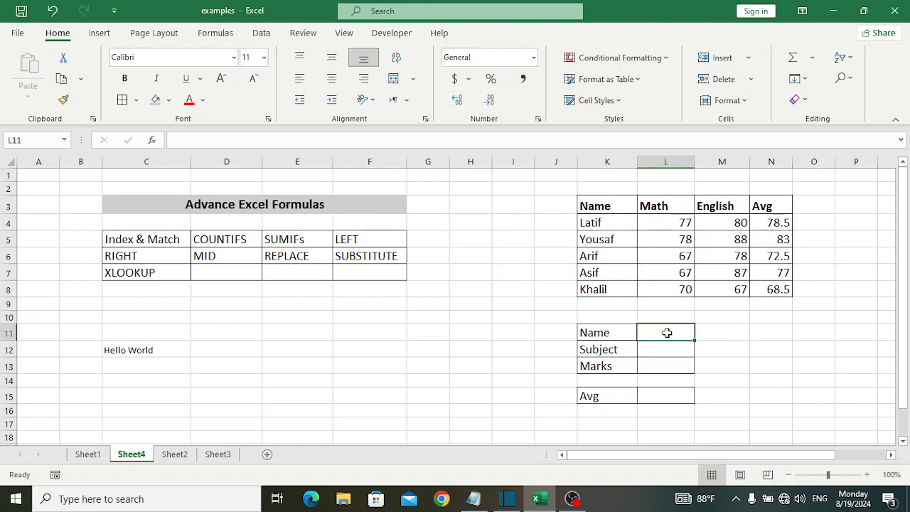
Begin an INDEX formula in Marks cell L13 with array K3:N8 and a nested MATCH as the row number.
{"action": "left_click", "coordinate": [655, 367]}
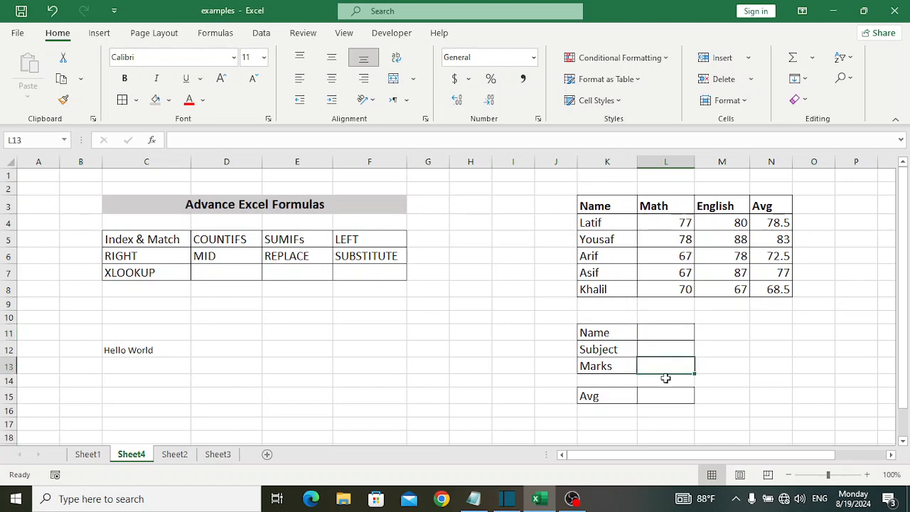
{"action": "left_click", "coordinate": [867, 474]}
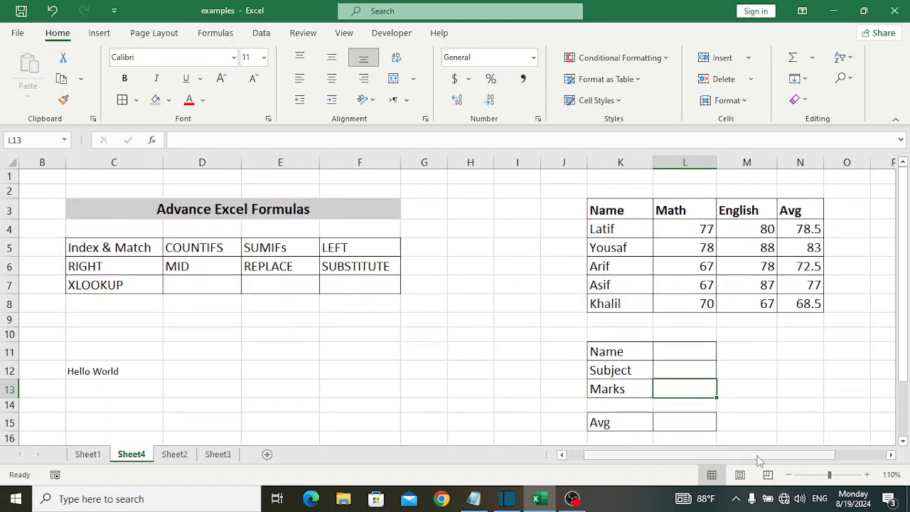
{"action": "left_click_drag", "start_coordinate": [760, 461], "coordinate": [764, 440]}
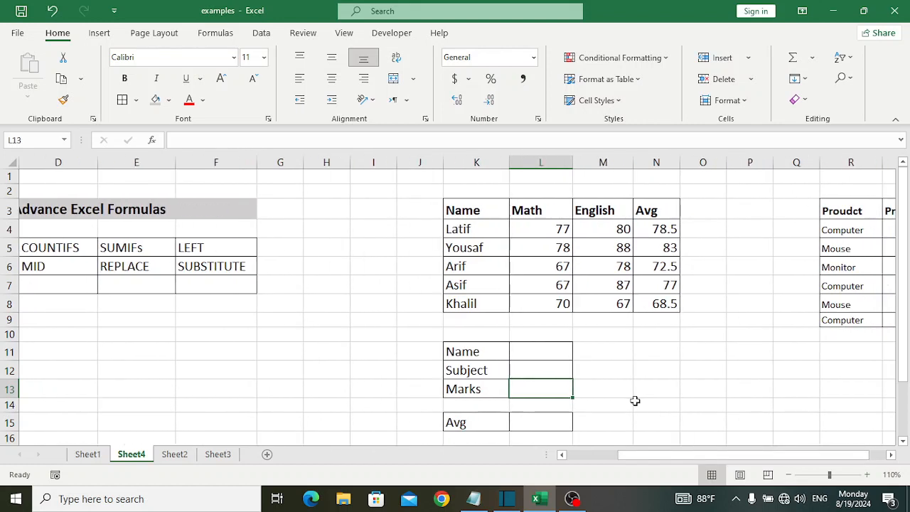
{"action": "type", "text": "=inde"}
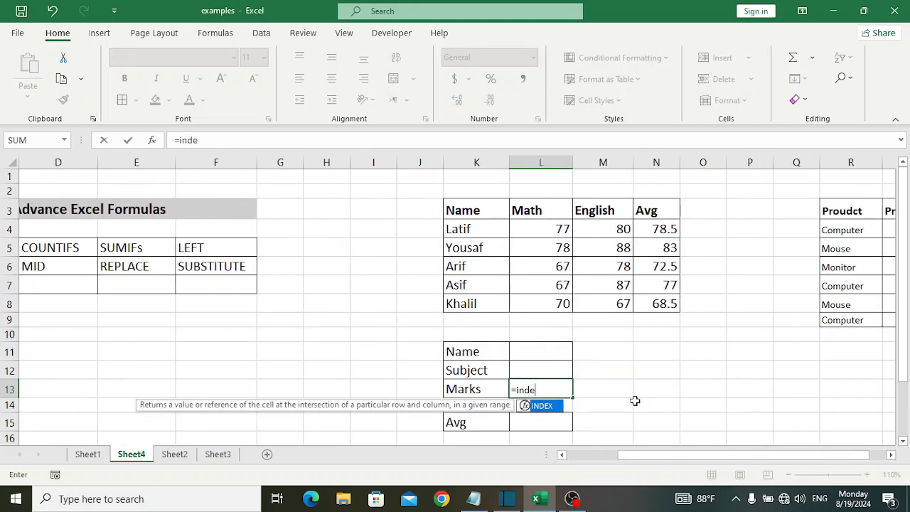
{"action": "key", "text": "Tab"}
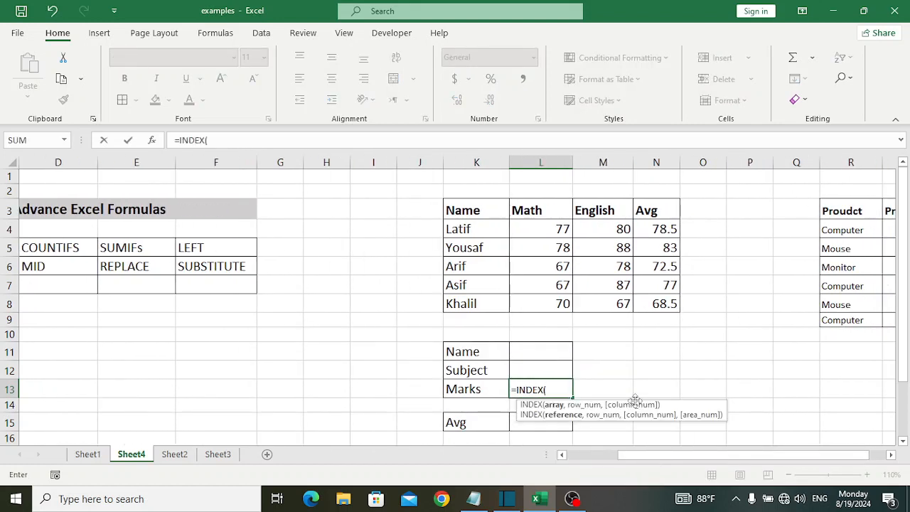
{"action": "left_click_drag", "start_coordinate": [490, 209], "coordinate": [652, 309]}
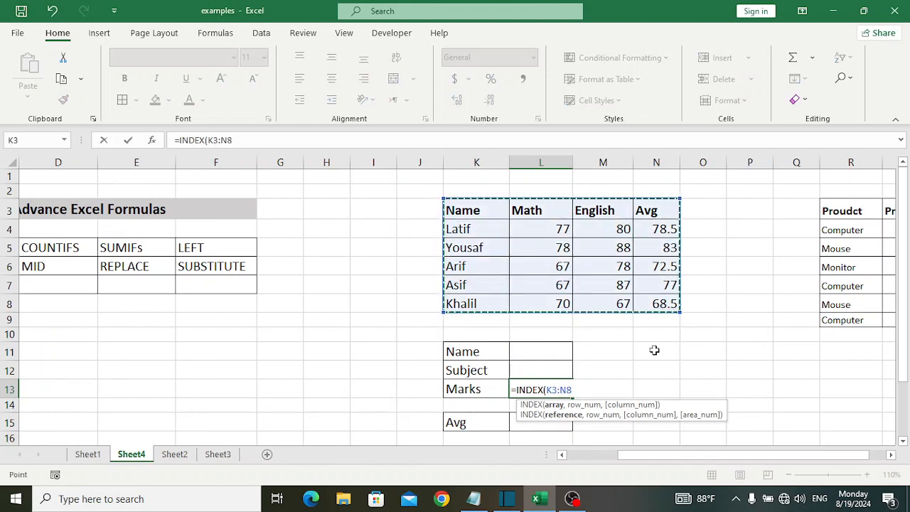
{"action": "type", "text": ","}
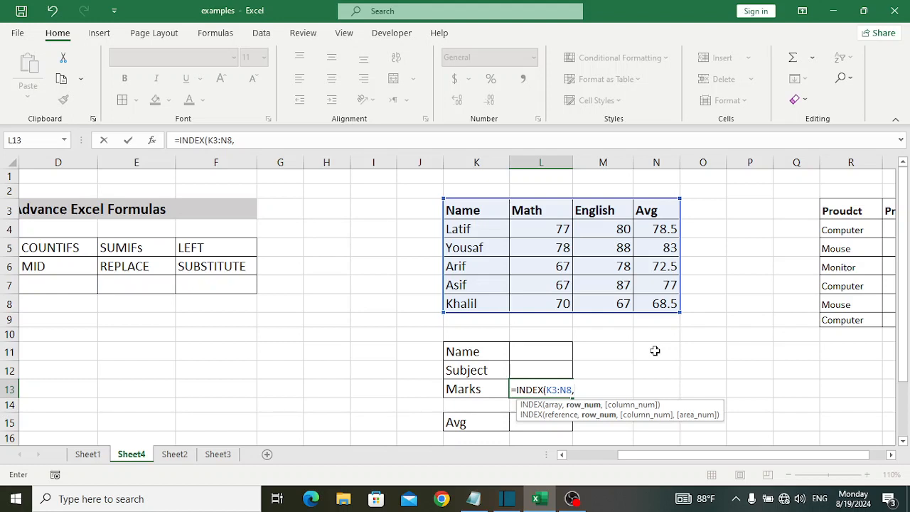
{"action": "type", "text": "ma"}
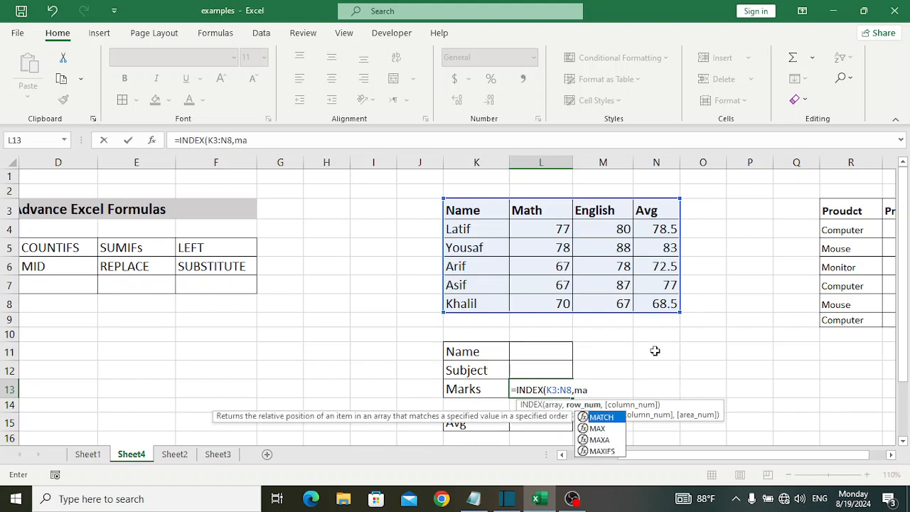
{"action": "key", "text": "Tab"}
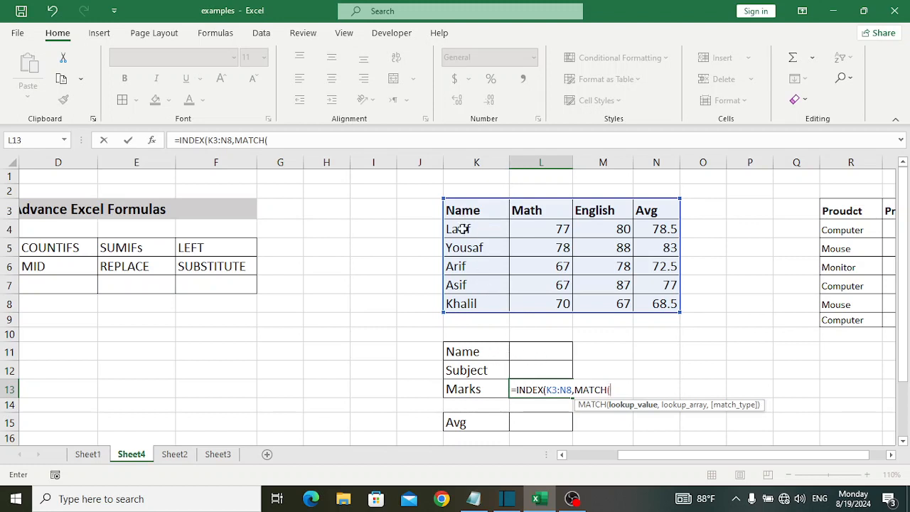
{"action": "left_click_drag", "start_coordinate": [461, 229], "coordinate": [474, 299]}
{"action": "left_click_drag", "start_coordinate": [466, 212], "coordinate": [469, 305]}
{"action": "type", "text": ","}
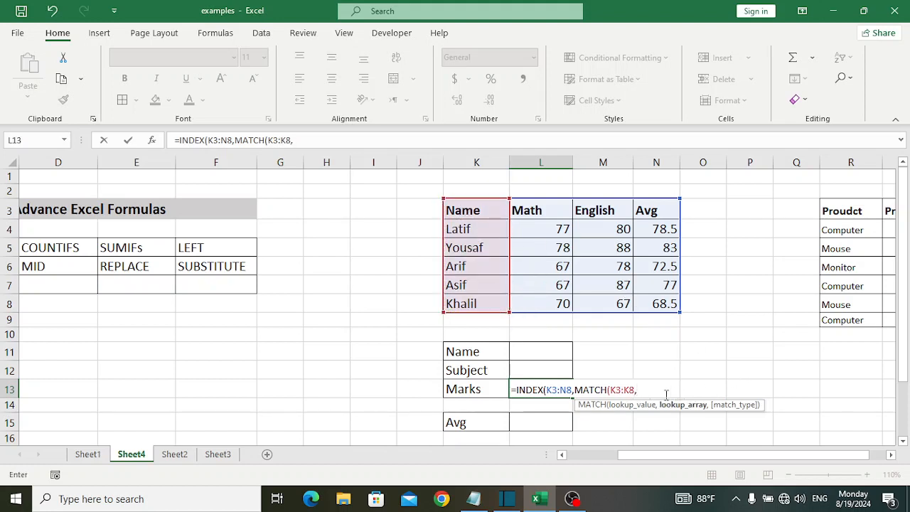
{"action": "key", "text": "BackSpace"}
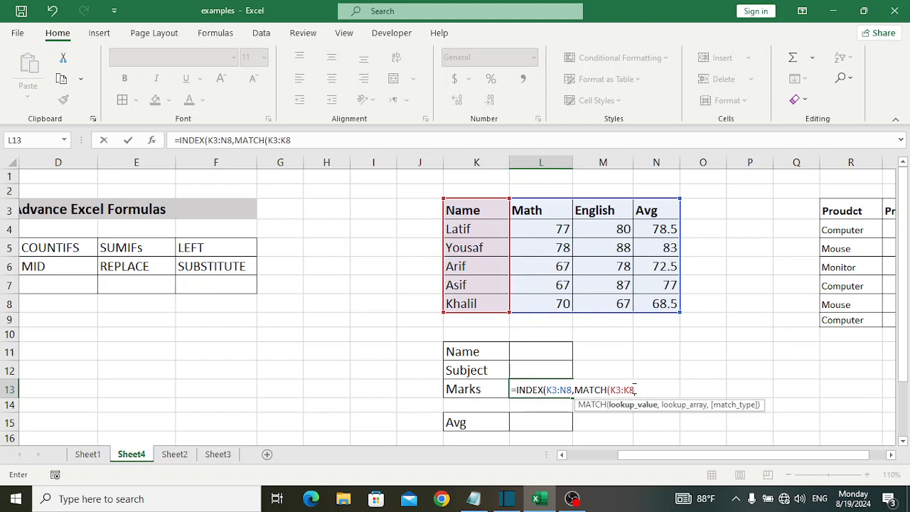
{"action": "key", "text": "Return"}
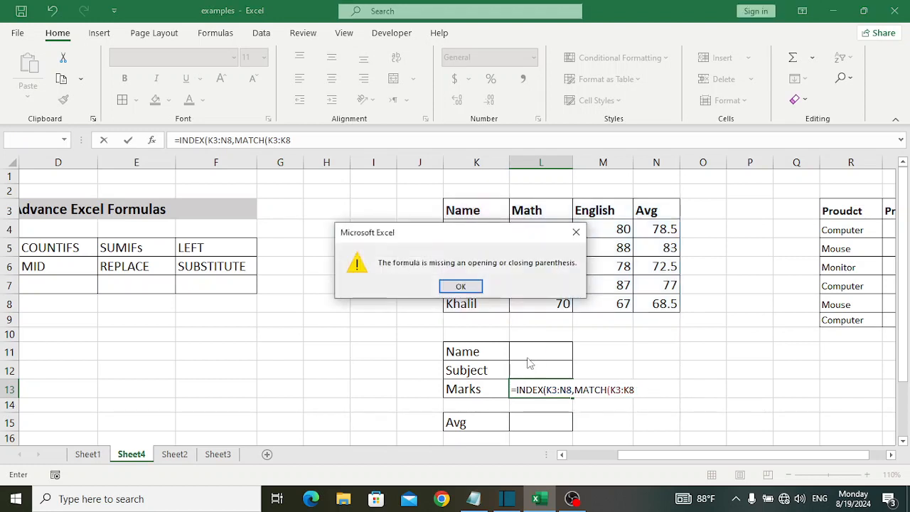
{"action": "left_click", "coordinate": [577, 232]}
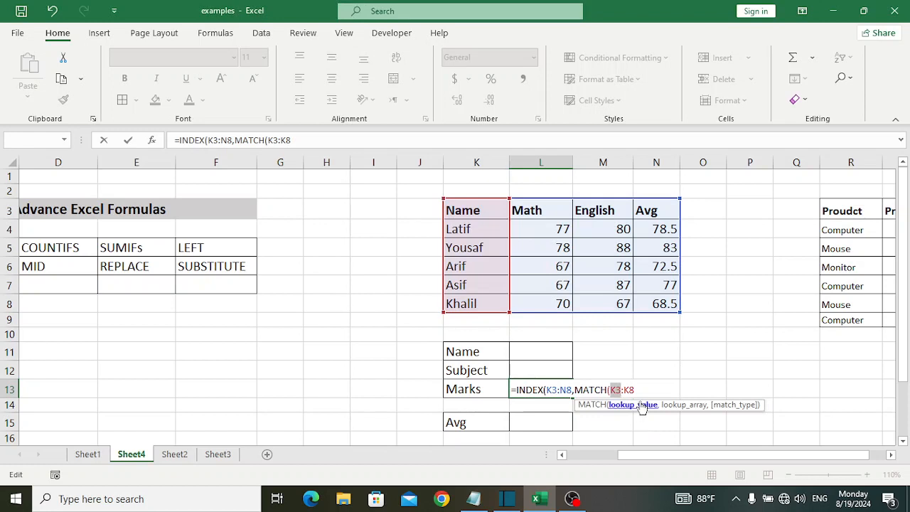
{"action": "key", "text": "BackSpace"}
{"action": "key", "text": "BackSpace"}
{"action": "key", "text": "BackSpace"}
{"action": "key", "text": "BackSpace"}
{"action": "key", "text": "BackSpace"}
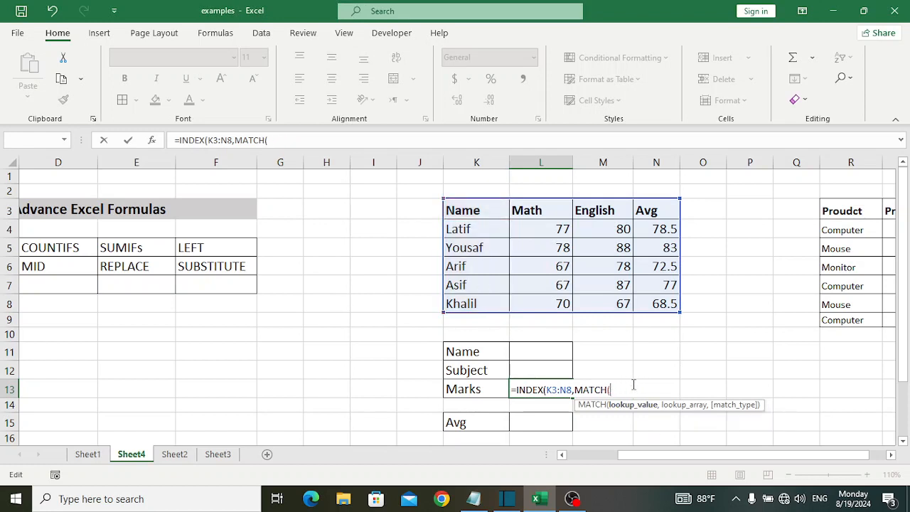
Complete the row MATCH with lookup value L11, lookup array K3:K8 and exact match type 0.
{"action": "left_click", "coordinate": [522, 347]}
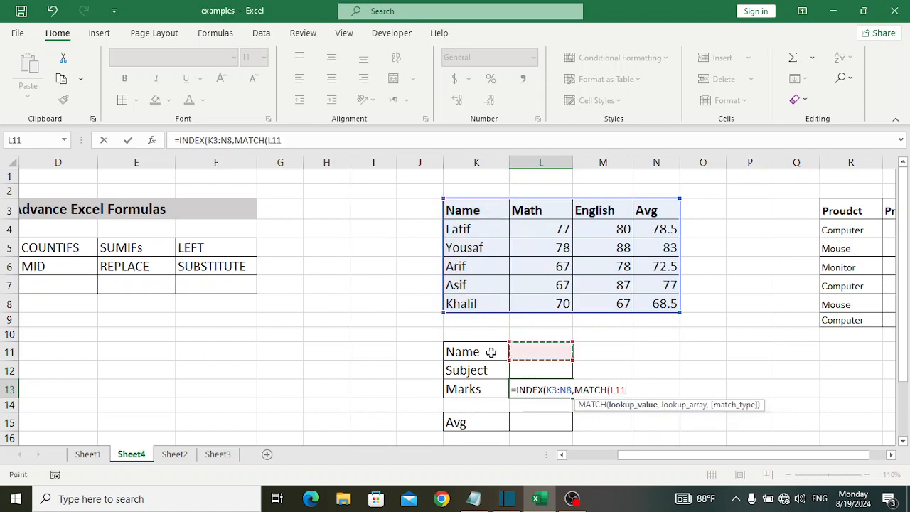
{"action": "type", "text": ","}
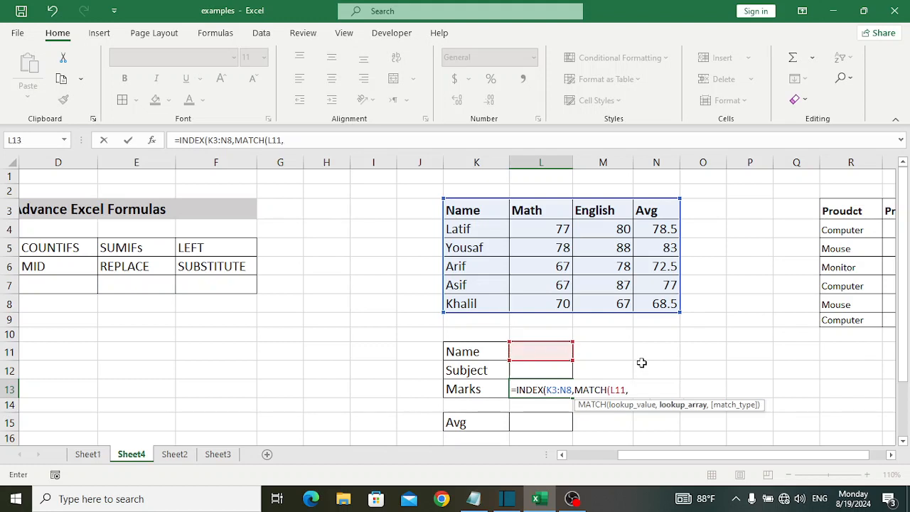
{"action": "left_click_drag", "start_coordinate": [474, 211], "coordinate": [479, 303]}
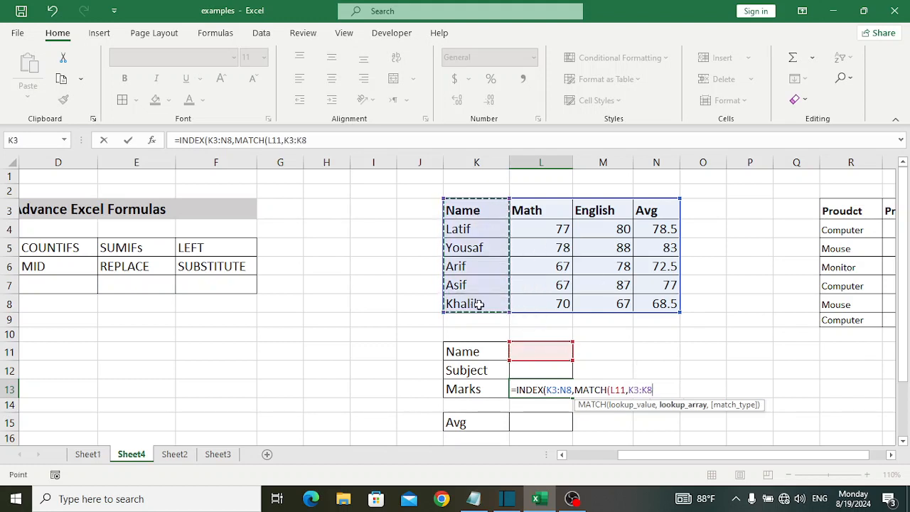
{"action": "type", "text": ",0"}
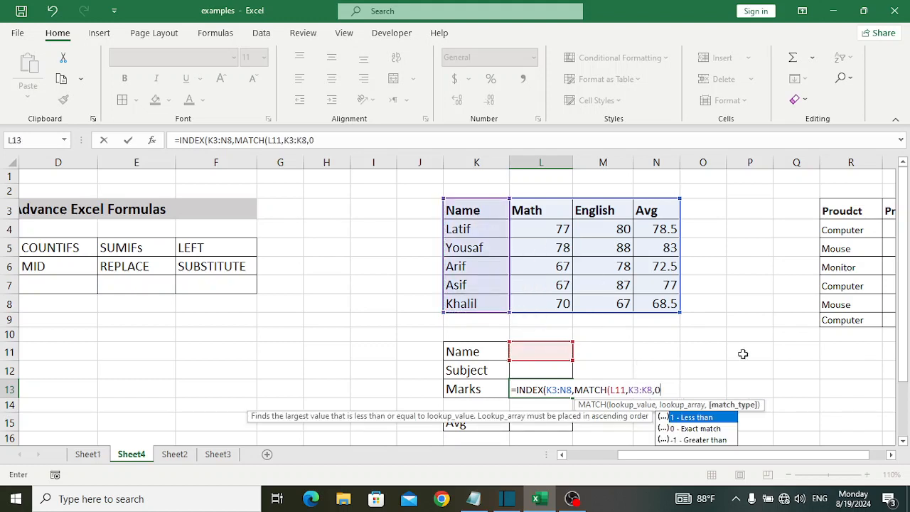
{"action": "type", "text": "),"}
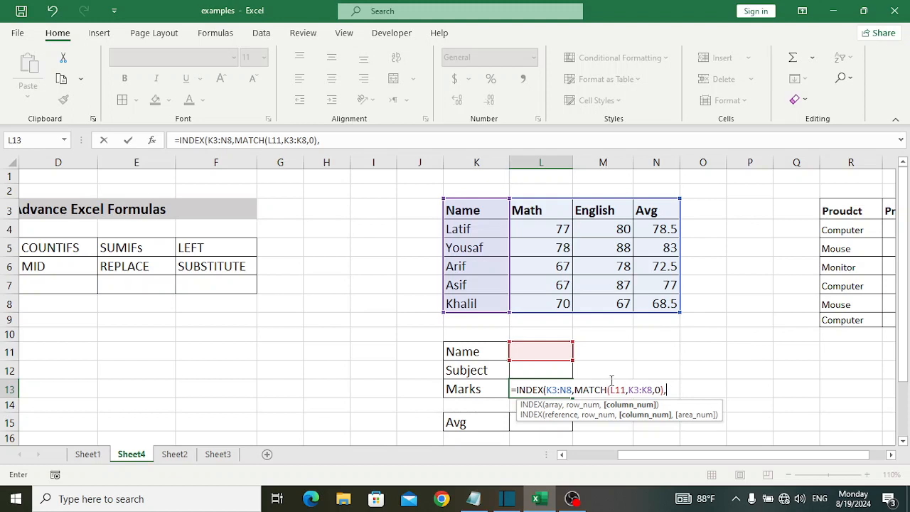
{"action": "type", "text": "mat"}
Finish the INDEX formula in L13 with a column MATCH using lookup value L12, lookup array K3:N3 and exact match type 0.
{"action": "key", "text": "Tab"}
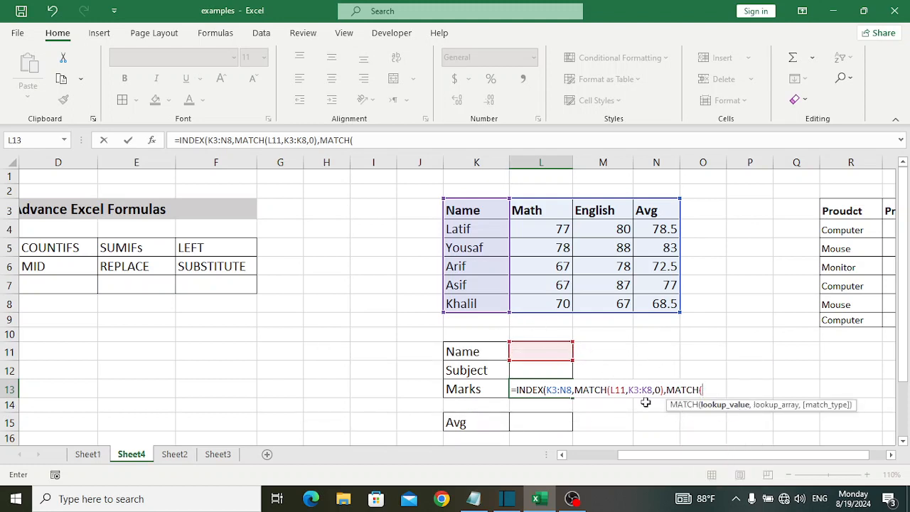
{"action": "left_click", "coordinate": [532, 371]}
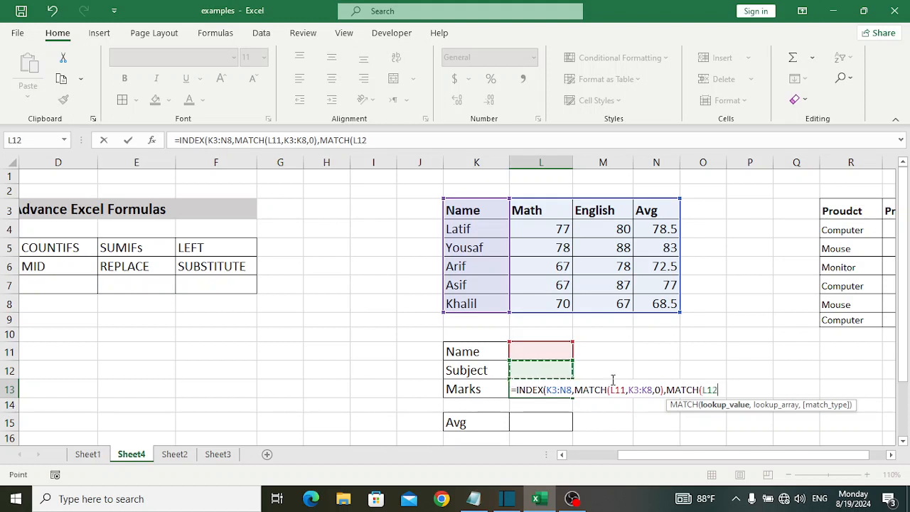
{"action": "type", "text": ","}
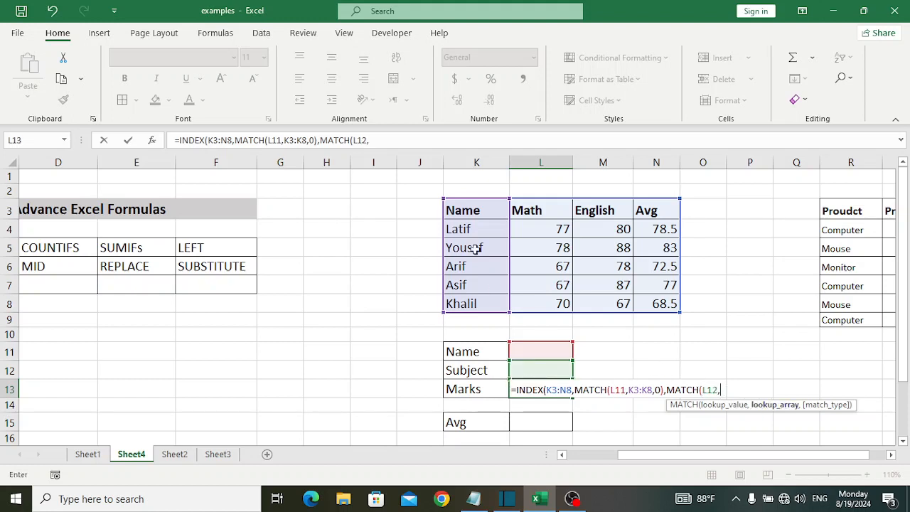
{"action": "left_click_drag", "start_coordinate": [472, 209], "coordinate": [643, 209]}
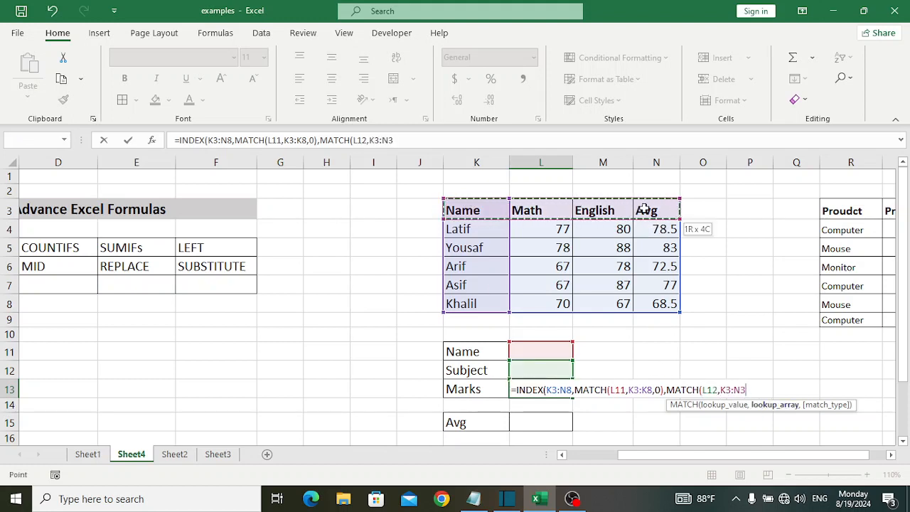
{"action": "type", "text": ","}
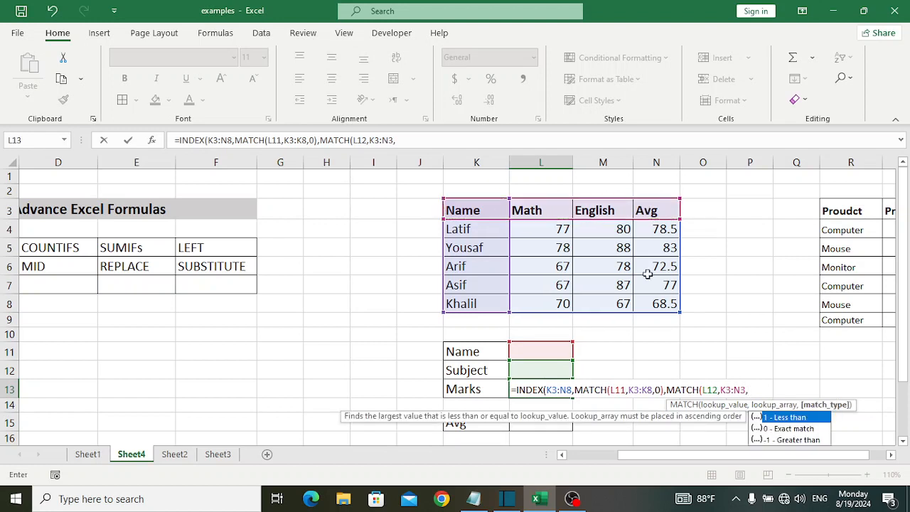
{"action": "type", "text": "0))"}
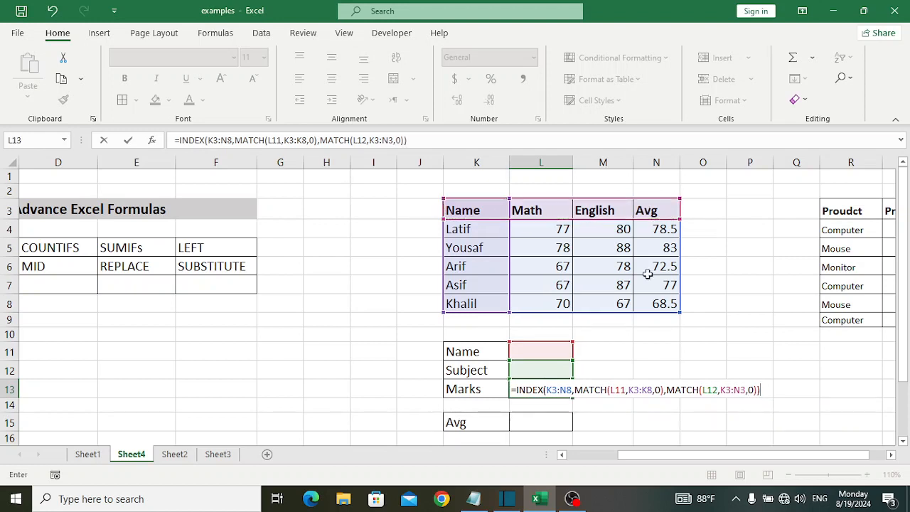
{"action": "key", "text": "Return"}
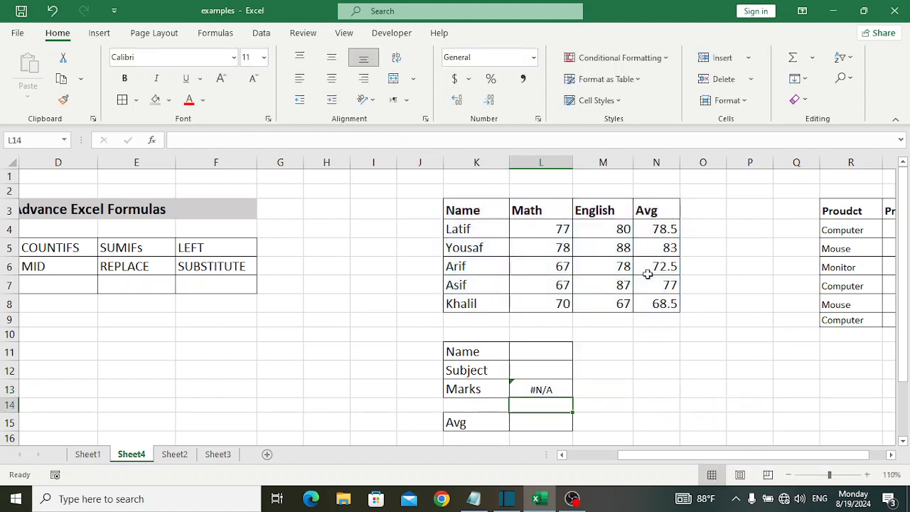
Enter the name of the student in row 6 in L11 and English as the subject in L12, and check the marks against M6.
{"action": "left_click", "coordinate": [556, 355]}
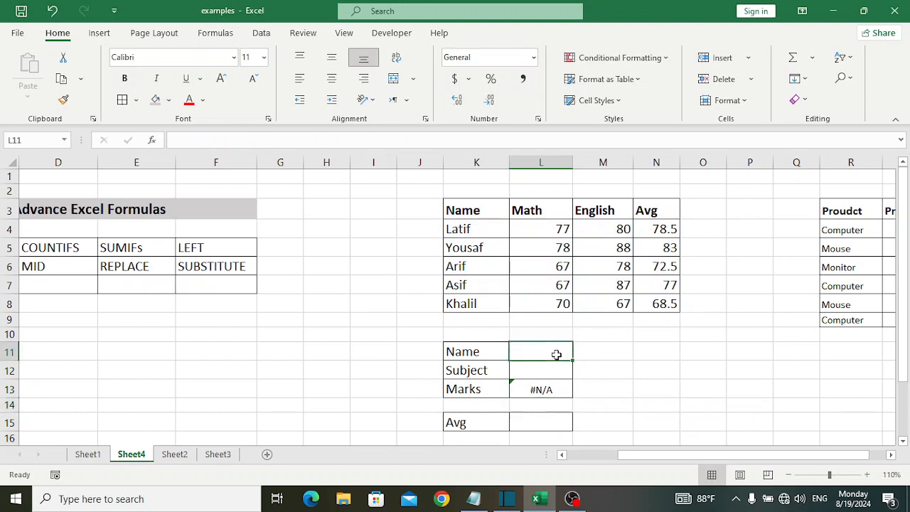
{"action": "type", "text": "Arif"}
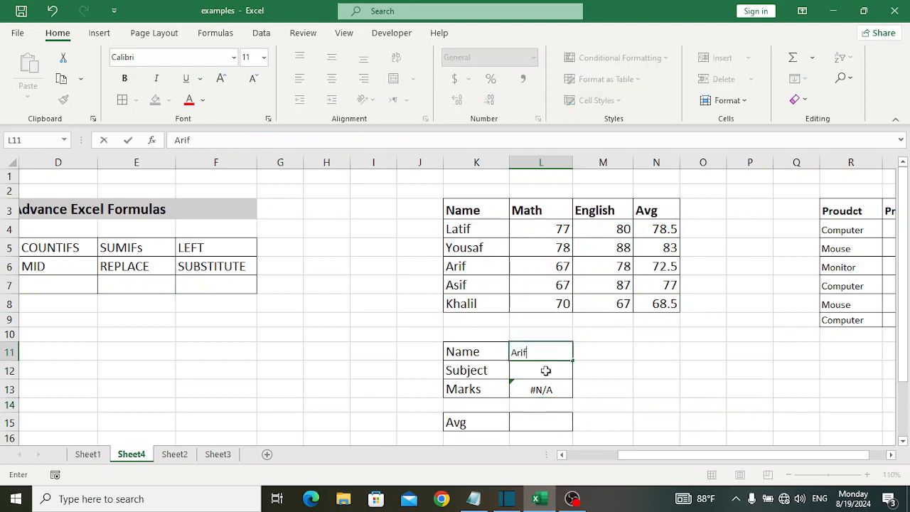
{"action": "left_click", "coordinate": [544, 373]}
{"action": "type", "text": "English"}
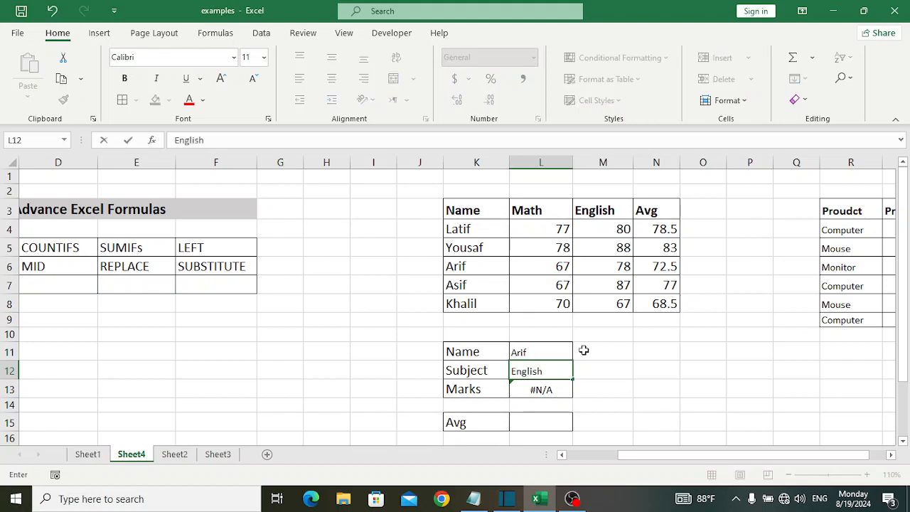
{"action": "key", "text": "Return"}
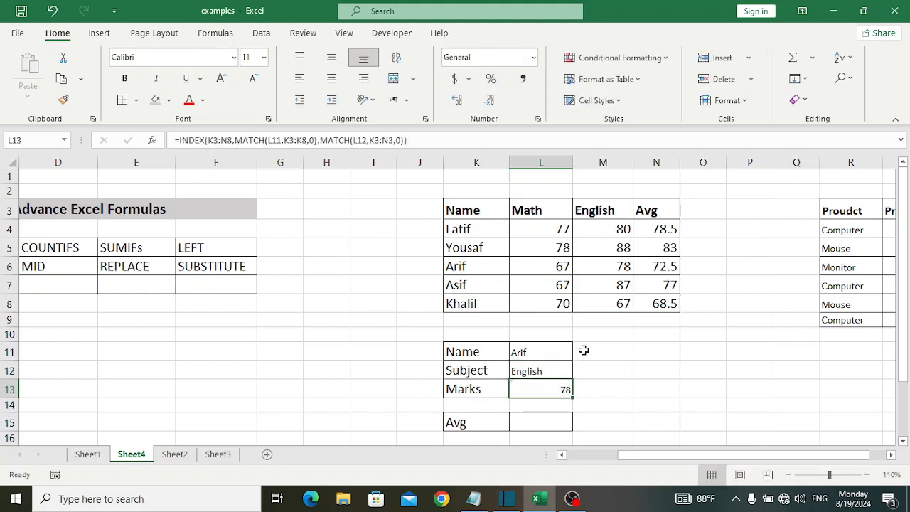
{"action": "left_click", "coordinate": [612, 268]}
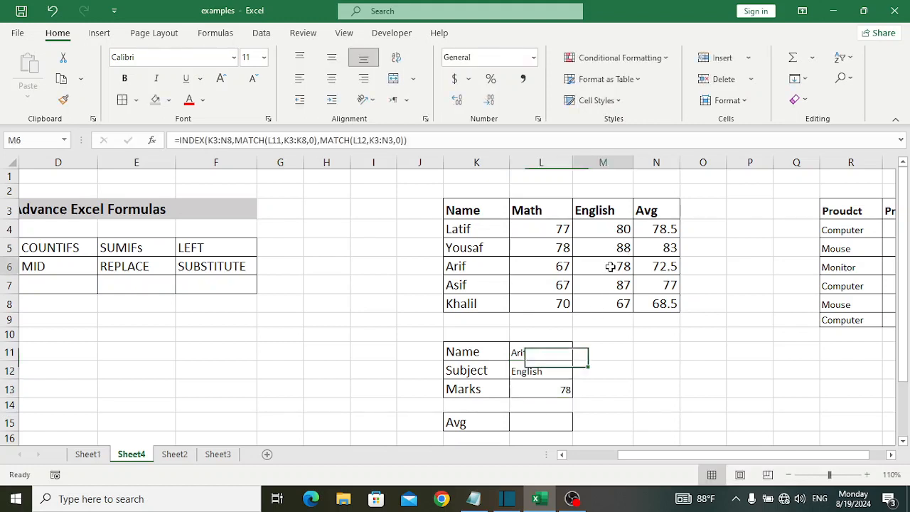
Replace the name in L11 with that of the student in row 5 and check the marks against M5.
{"action": "left_click", "coordinate": [548, 353]}
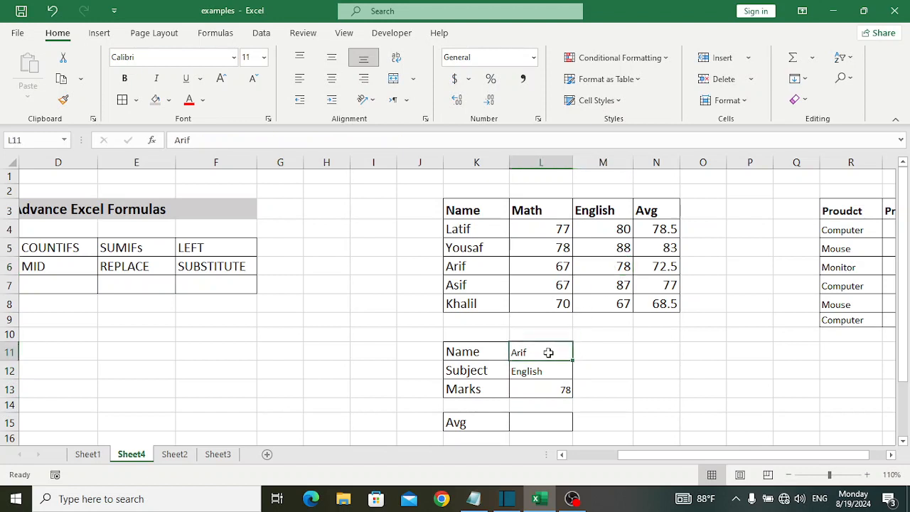
{"action": "type", "text": "Yousaf"}
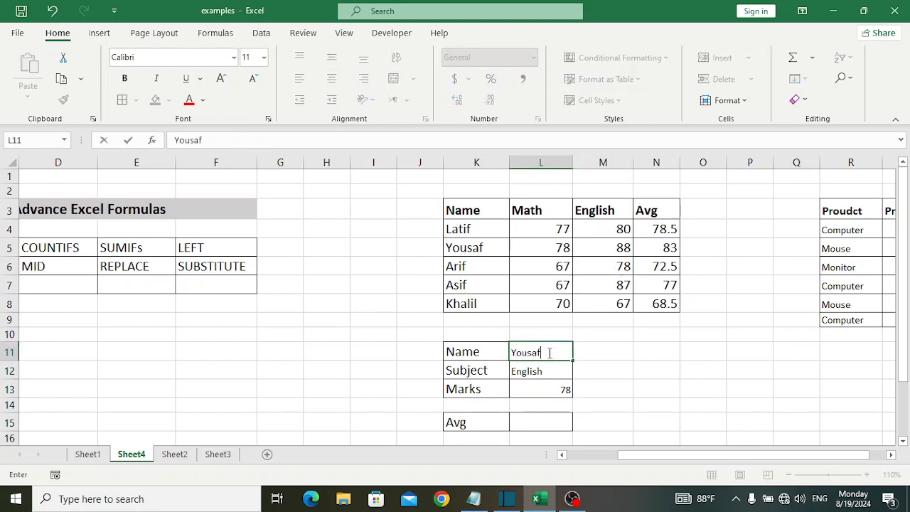
{"action": "key", "text": "Return"}
{"action": "left_click", "coordinate": [621, 249]}
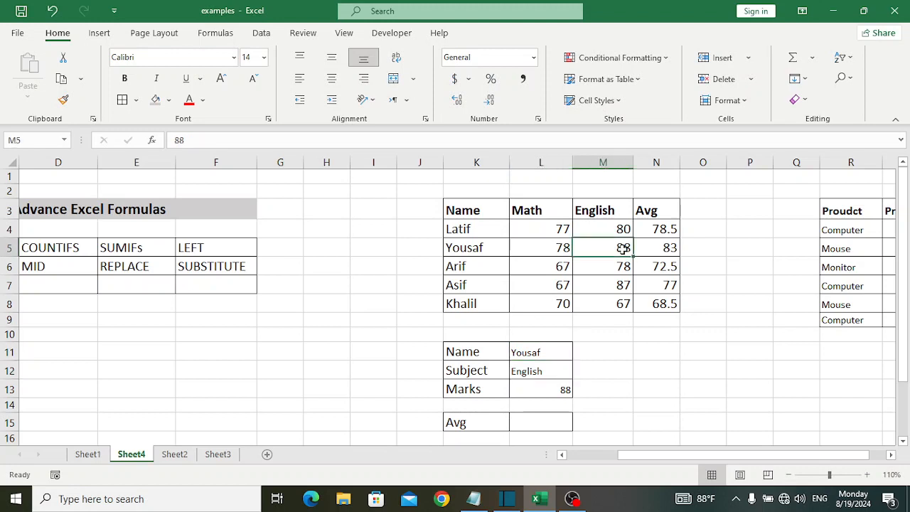
Change the subject in cell L12 to Math.
{"action": "left_click", "coordinate": [548, 371]}
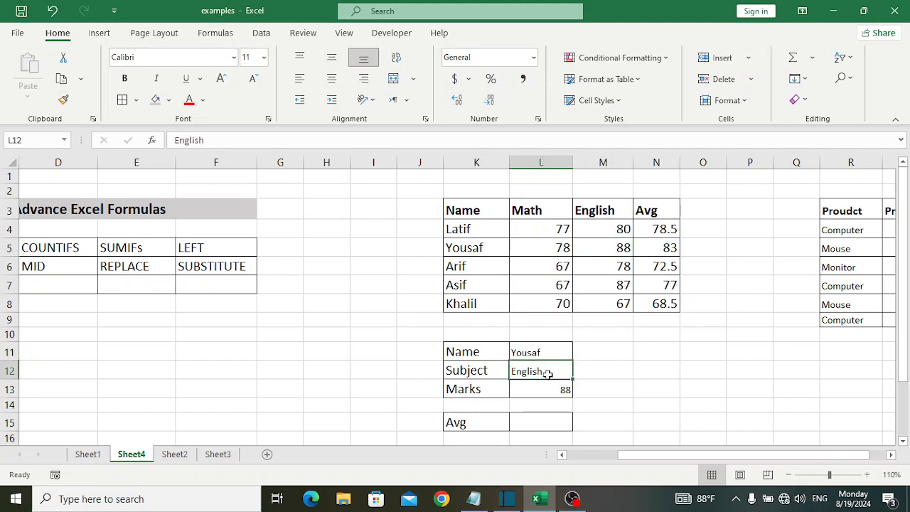
{"action": "type", "text": "Math"}
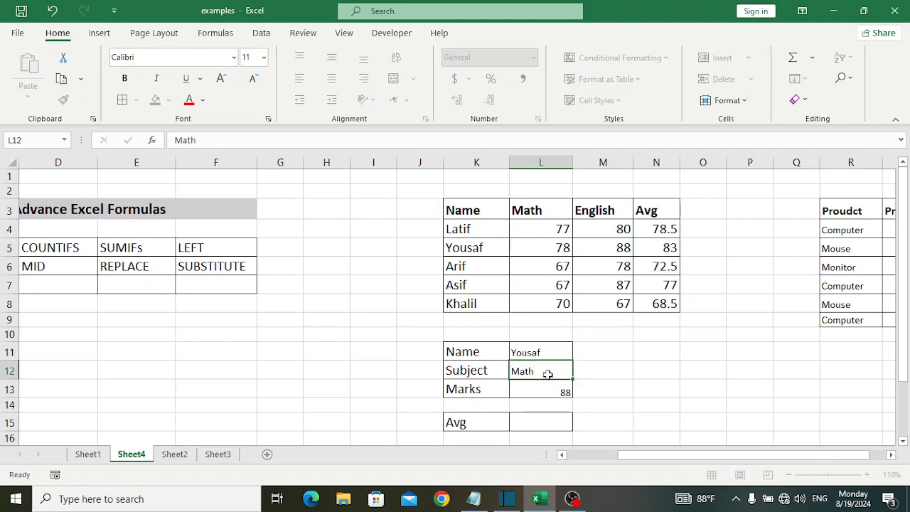
{"action": "key", "text": "Return"}
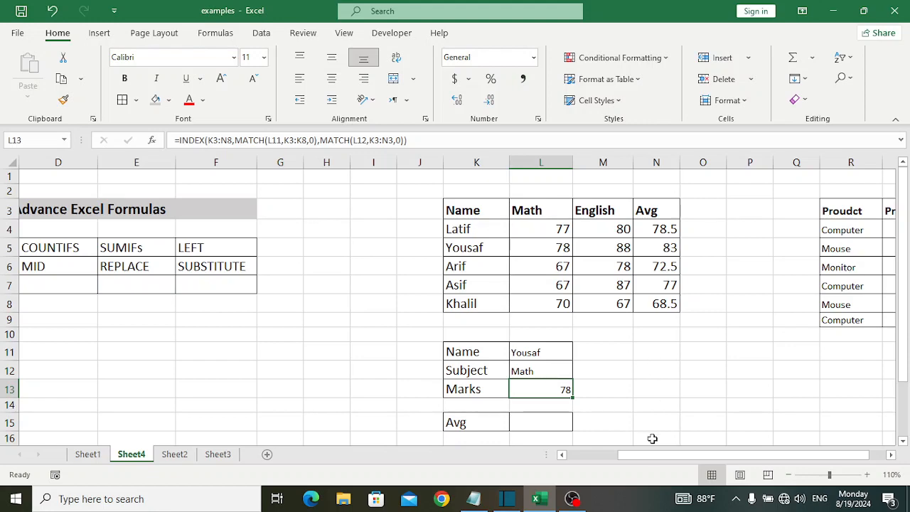
Review the formula list, the name and subject lookup cells, and the Price column of the product table.
{"action": "left_click_drag", "start_coordinate": [654, 455], "coordinate": [601, 457]}
{"action": "left_click", "coordinate": [730, 354]}
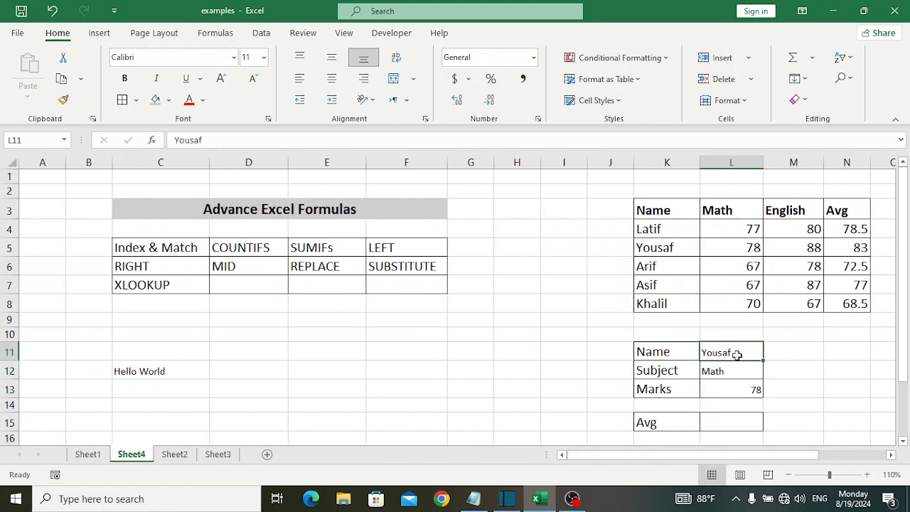
{"action": "left_click", "coordinate": [728, 368]}
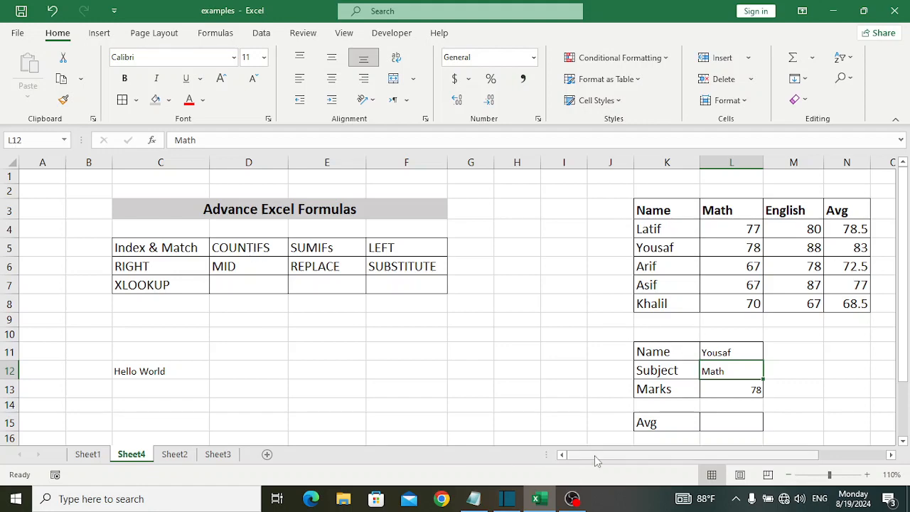
{"action": "left_click_drag", "start_coordinate": [596, 458], "coordinate": [643, 454]}
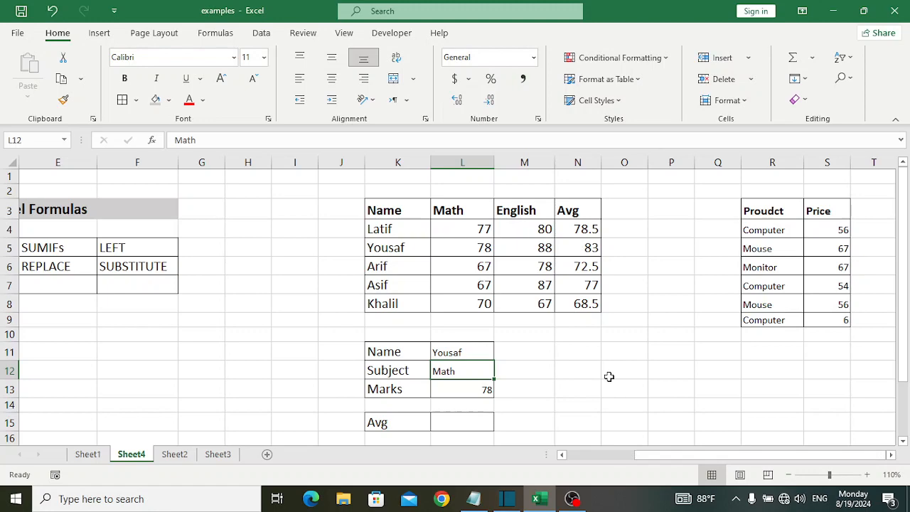
{"action": "scroll", "coordinate": [609, 377], "scroll_direction": "down", "scroll_amount": 1}
{"action": "scroll", "coordinate": [608, 376], "scroll_direction": "up", "scroll_amount": 1}
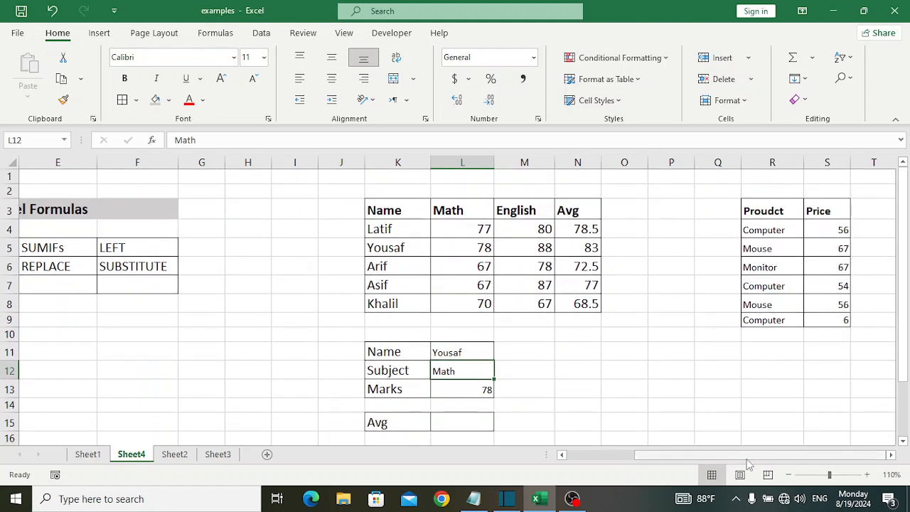
{"action": "left_click_drag", "start_coordinate": [748, 458], "coordinate": [790, 458]}
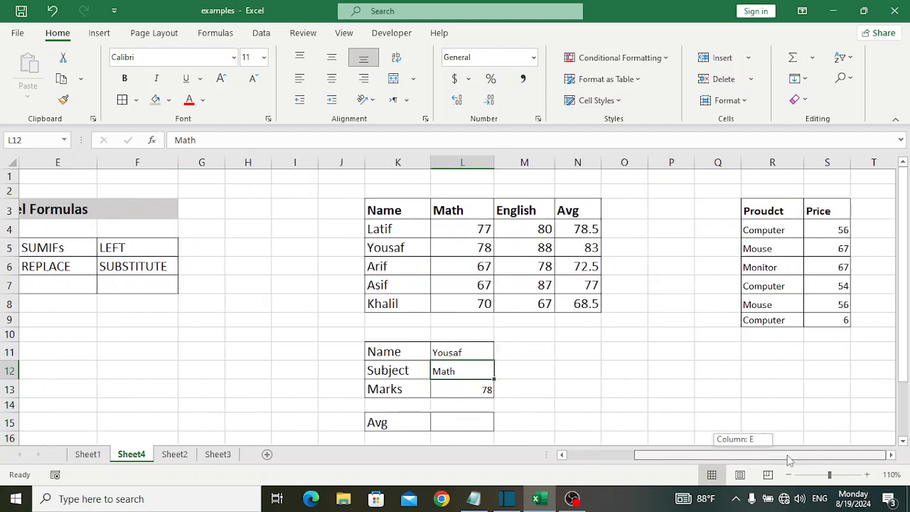
{"action": "left_click", "coordinate": [893, 459]}
{"action": "left_click", "coordinate": [893, 459]}
{"action": "left_click", "coordinate": [892, 459]}
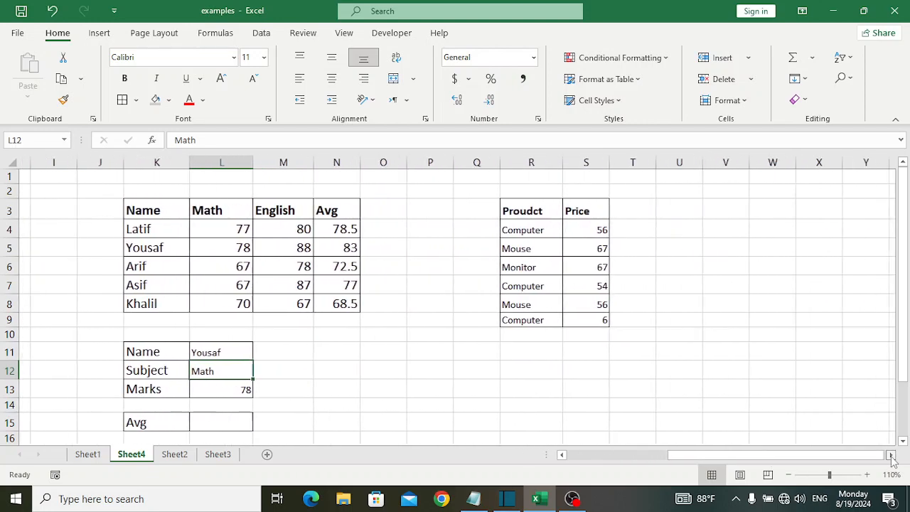
{"action": "left_click_drag", "start_coordinate": [579, 233], "coordinate": [584, 318]}
{"action": "left_click", "coordinate": [575, 294]}
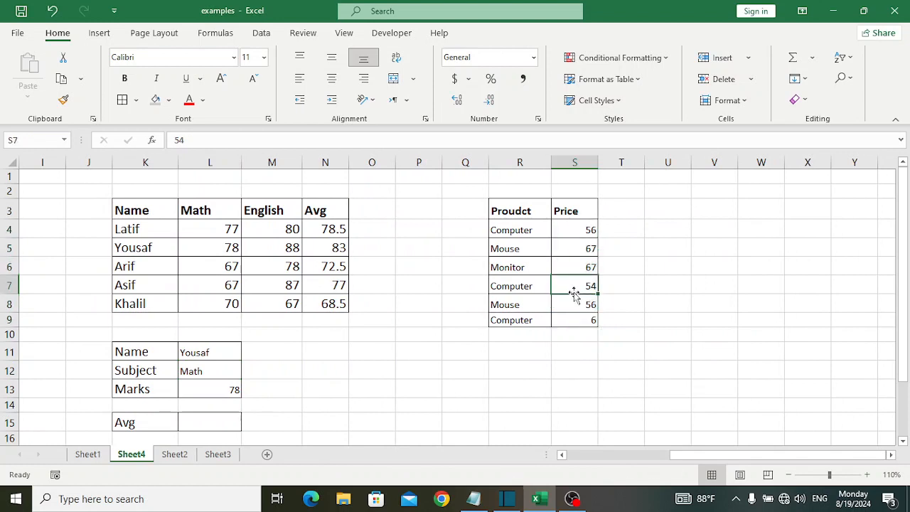
Start a COUNTIFS formula in cell S12 below the product price table.
{"action": "left_click", "coordinate": [583, 364]}
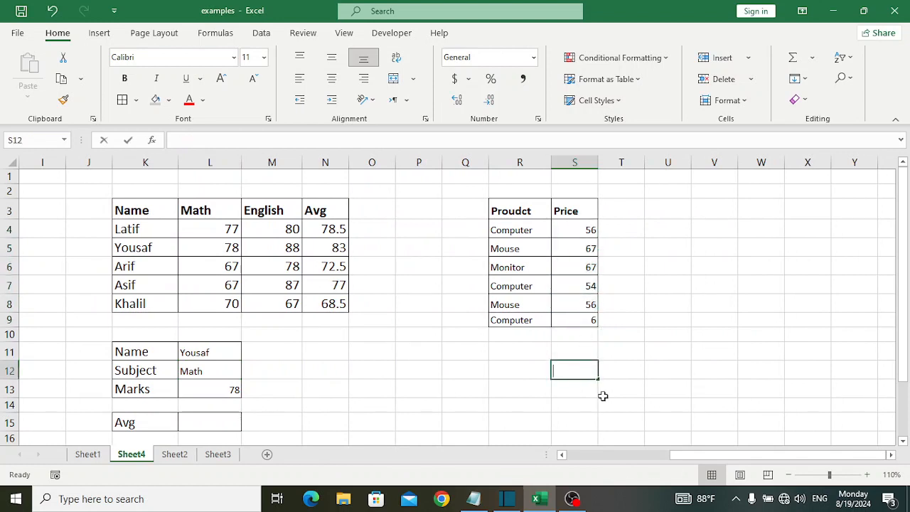
{"action": "type", "text": "=pv"}
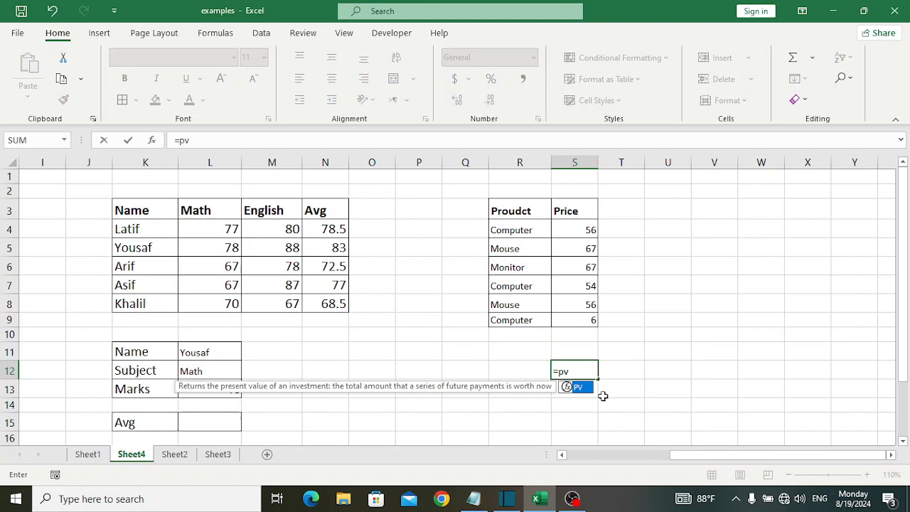
{"action": "key", "text": "BackSpace"}
{"action": "key", "text": "BackSpace"}
{"action": "type", "text": "vpj"}
{"action": "key", "text": "BackSpace"}
{"action": "key", "text": "BackSpace"}
{"action": "key", "text": "BackSpace"}
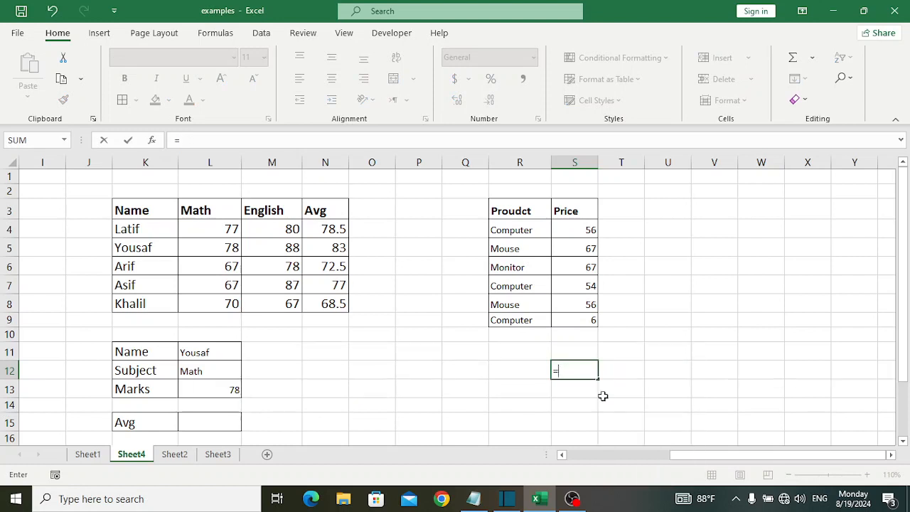
{"action": "type", "text": "counti"}
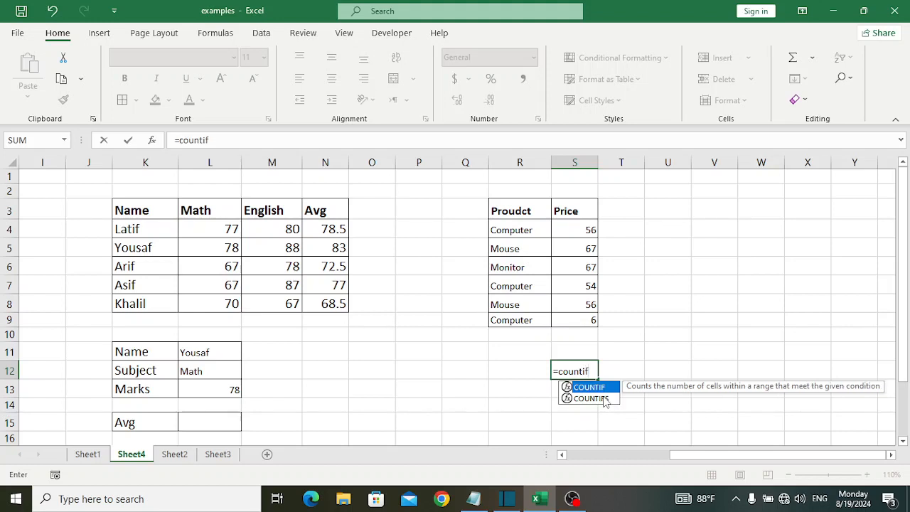
{"action": "type", "text": "f"}
{"action": "key", "text": "Tab"}
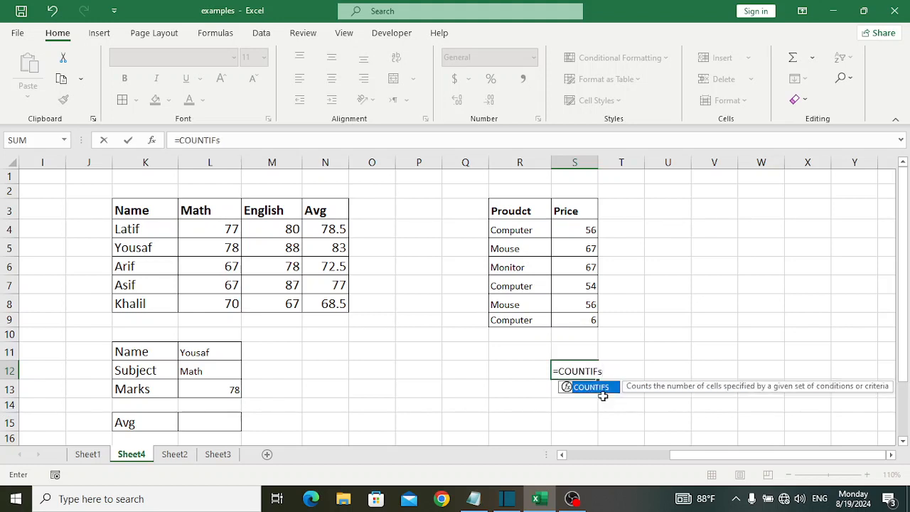
{"action": "key", "text": "Tab"}
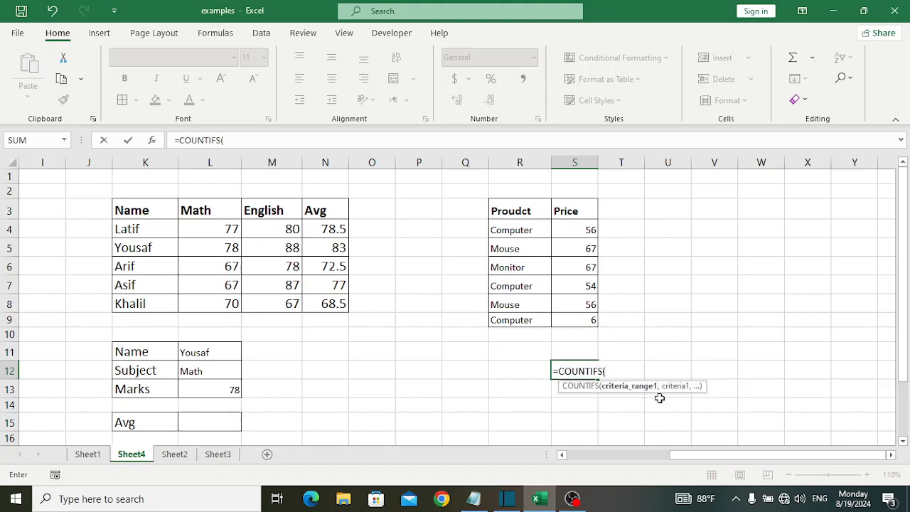
Complete the COUNTIFS formula in S12 to count prices in S4:S9 with the criterion ">60", and check it against the prices for rows 5 and 6.
{"action": "left_click_drag", "start_coordinate": [576, 228], "coordinate": [579, 317]}
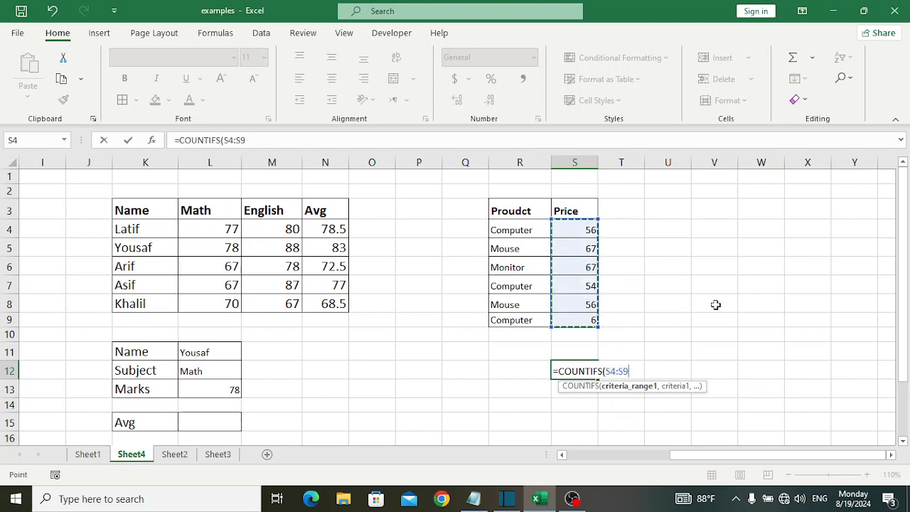
{"action": "type", "text": ","}
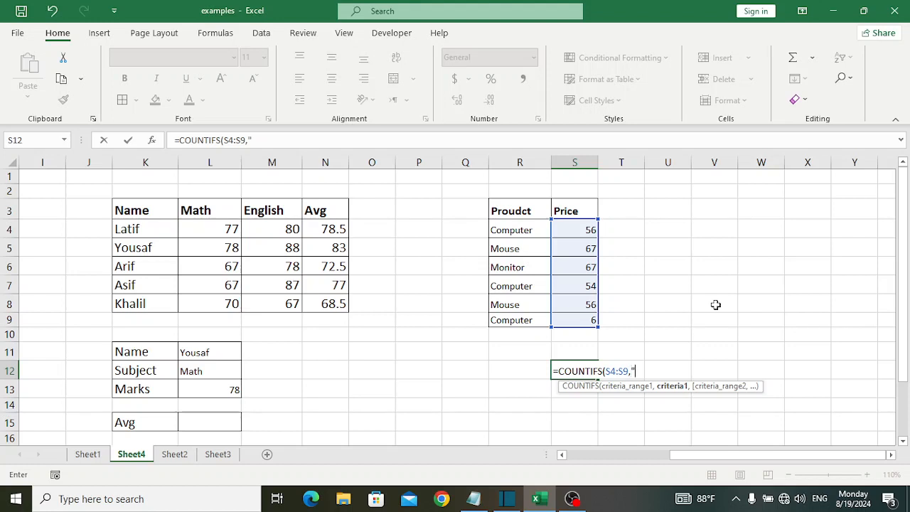
{"action": "type", "text": "\">60\","}
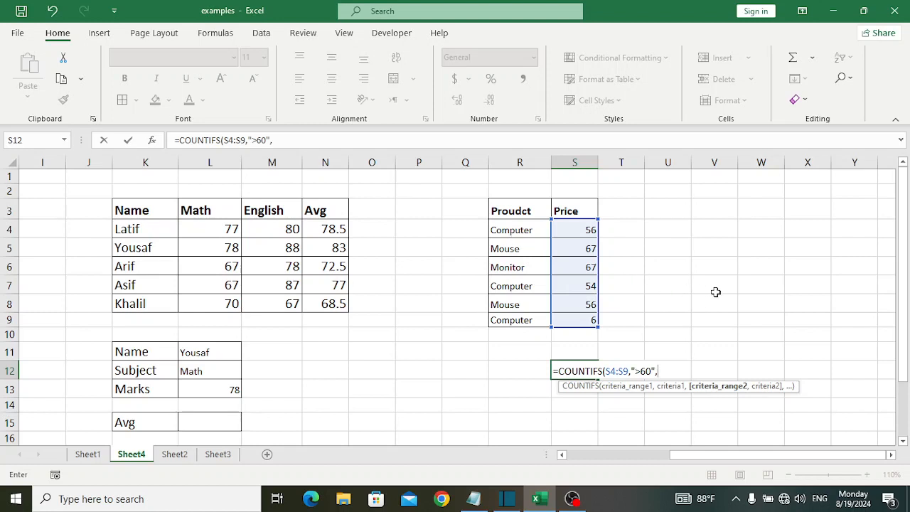
{"action": "key", "text": "Left"}
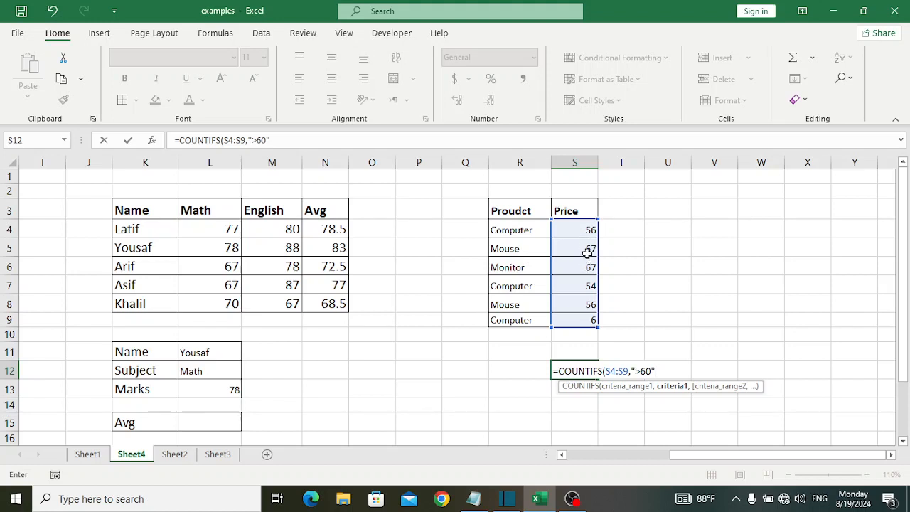
{"action": "type", "text": ")"}
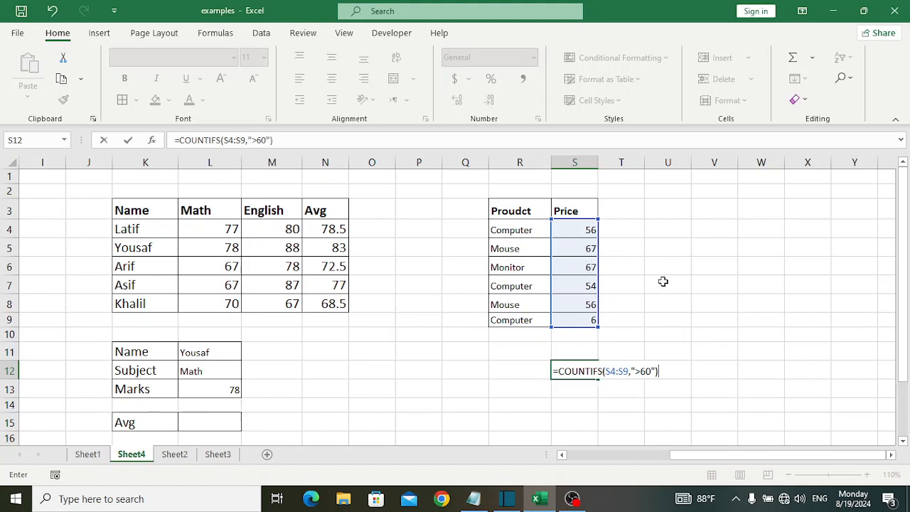
{"action": "key", "text": "Return"}
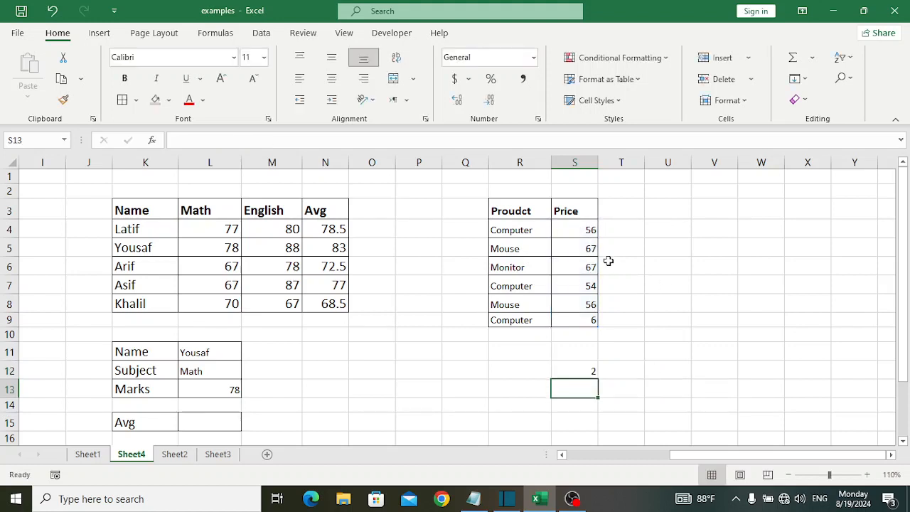
{"action": "left_click", "coordinate": [589, 248]}
{"action": "left_click", "coordinate": [590, 268]}
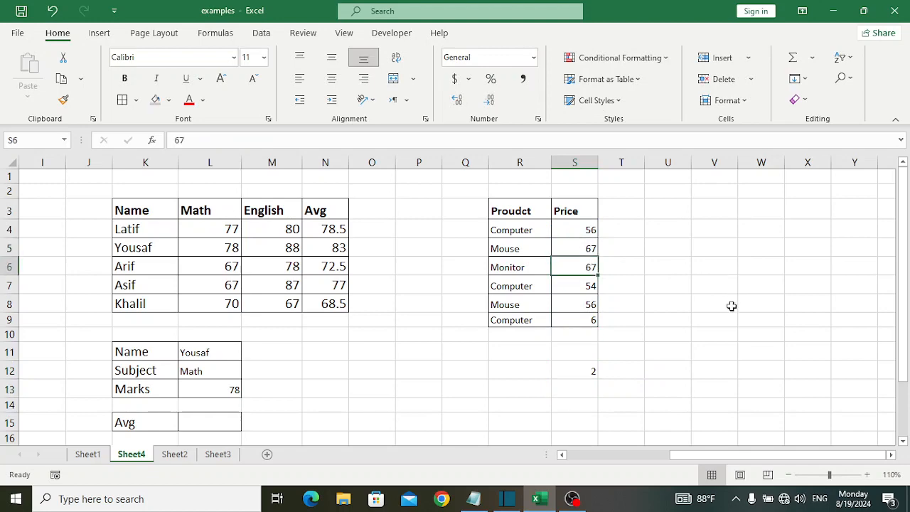
Review the formula list and clear the COUNTIFS result from cell S12.
{"action": "left_click_drag", "start_coordinate": [687, 456], "coordinate": [578, 468]}
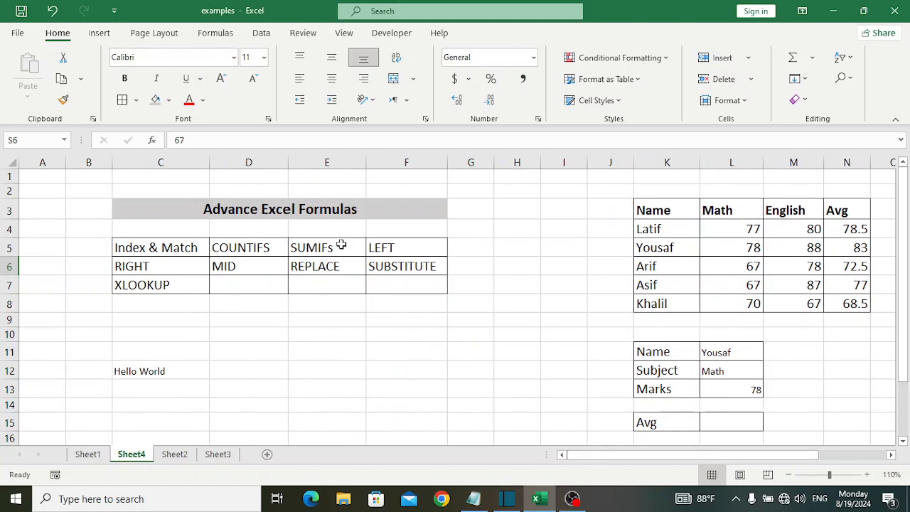
{"action": "left_click_drag", "start_coordinate": [647, 461], "coordinate": [711, 459]}
{"action": "left_click", "coordinate": [891, 455]}
{"action": "left_click", "coordinate": [891, 455]}
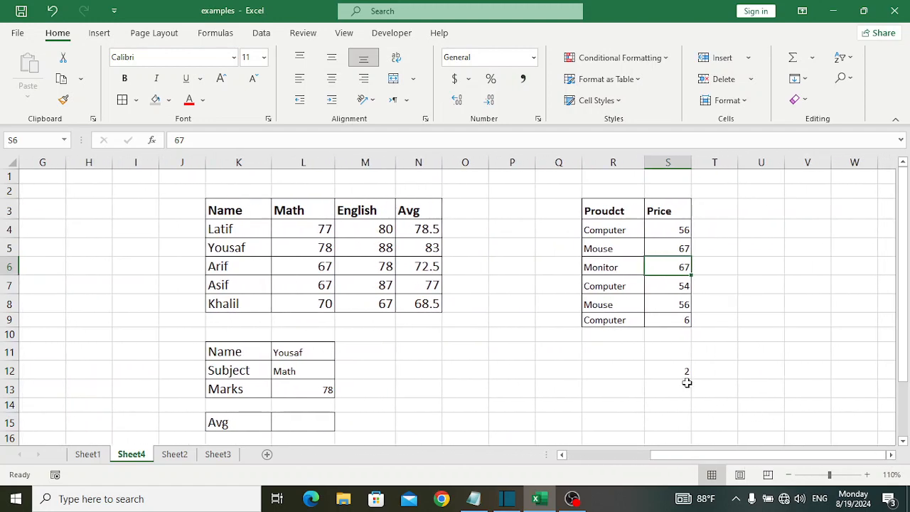
{"action": "left_click", "coordinate": [674, 371]}
{"action": "key", "text": "Delete"}
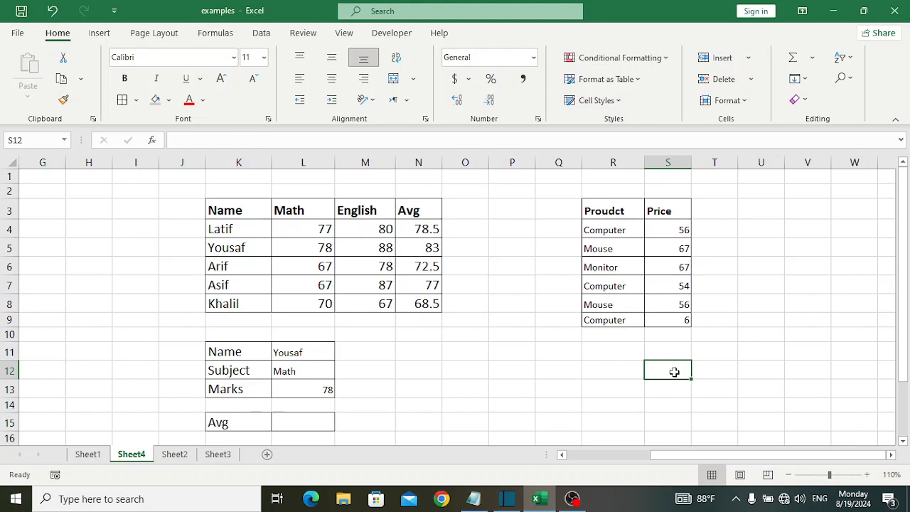
Enter a SUMIFS formula in S11 that sums prices S4:S9 where the product in R4:R9 is "Mouse".
{"action": "key", "text": "Up"}
{"action": "type", "text": "=sumi"}
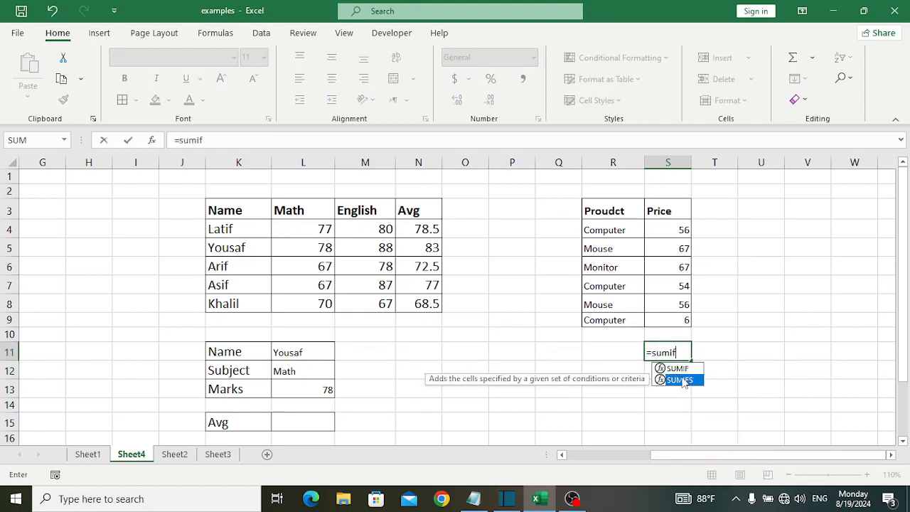
{"action": "double_click", "coordinate": [682, 380]}
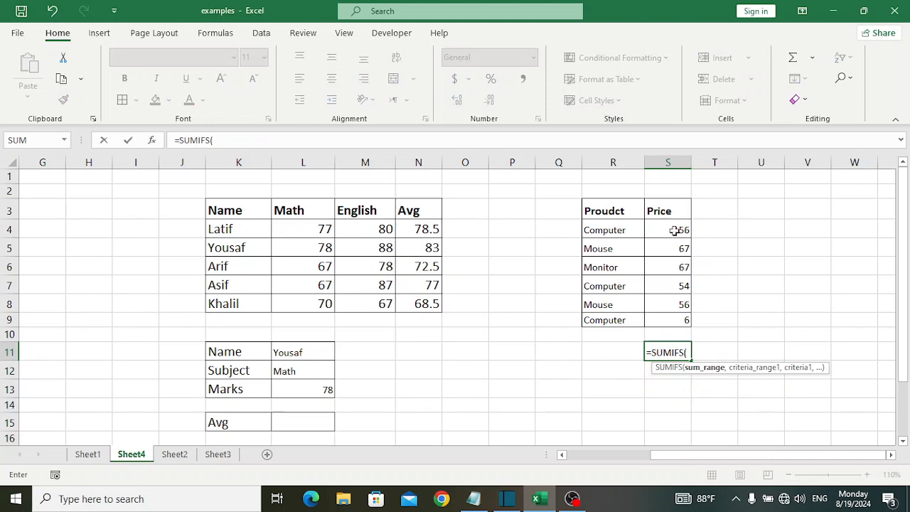
{"action": "left_click_drag", "start_coordinate": [670, 233], "coordinate": [684, 319]}
{"action": "type", "text": ","}
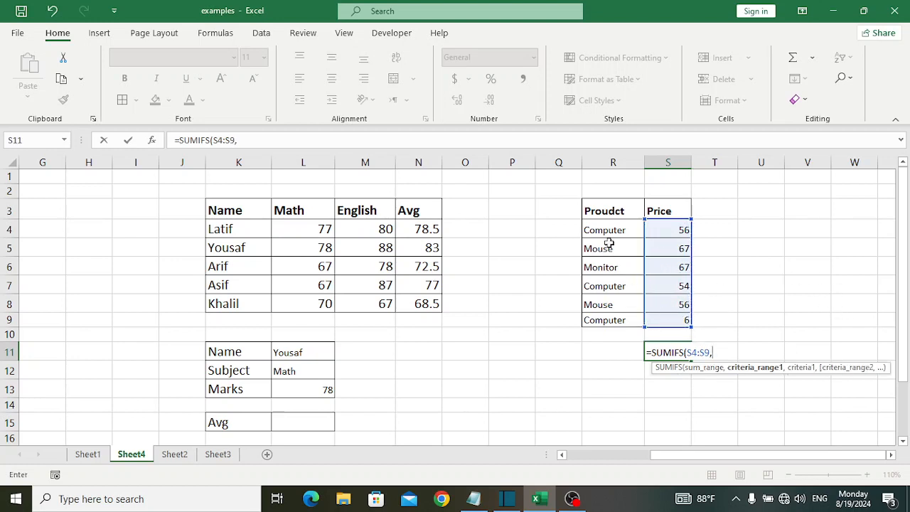
{"action": "left_click_drag", "start_coordinate": [605, 230], "coordinate": [601, 322]}
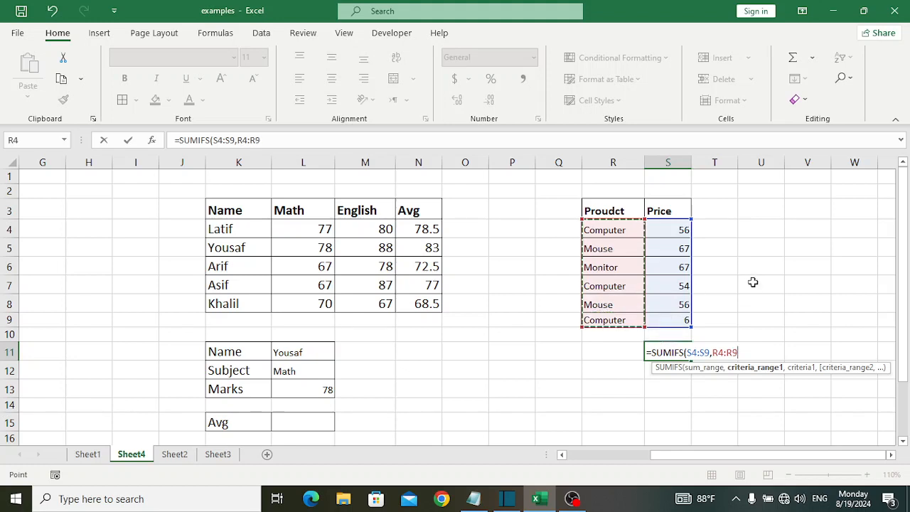
{"action": "type", "text": ","}
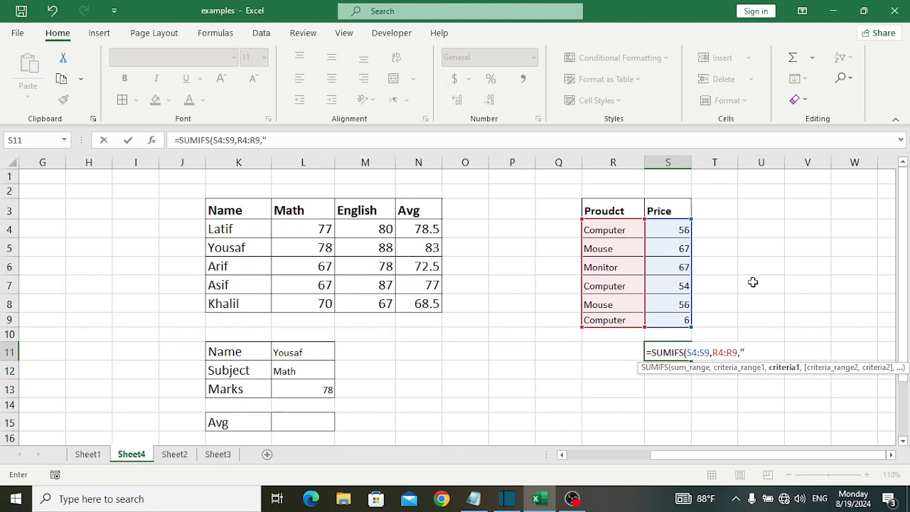
{"action": "type", "text": "\"Mouse\")"}
{"action": "key", "text": "Return"}
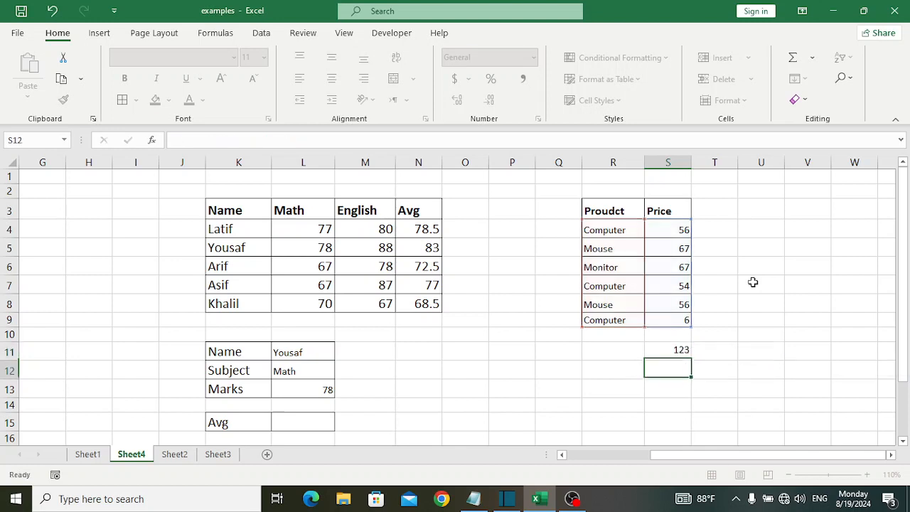
Check the SUMIFS result in S11 against the two Mouse prices in S5 and S8.
{"action": "left_click", "coordinate": [679, 355]}
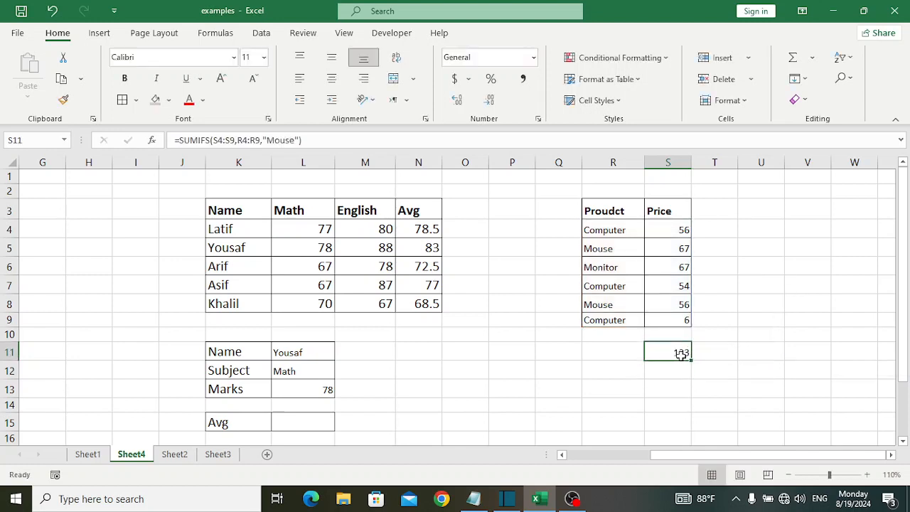
{"action": "left_click", "coordinate": [669, 253]}
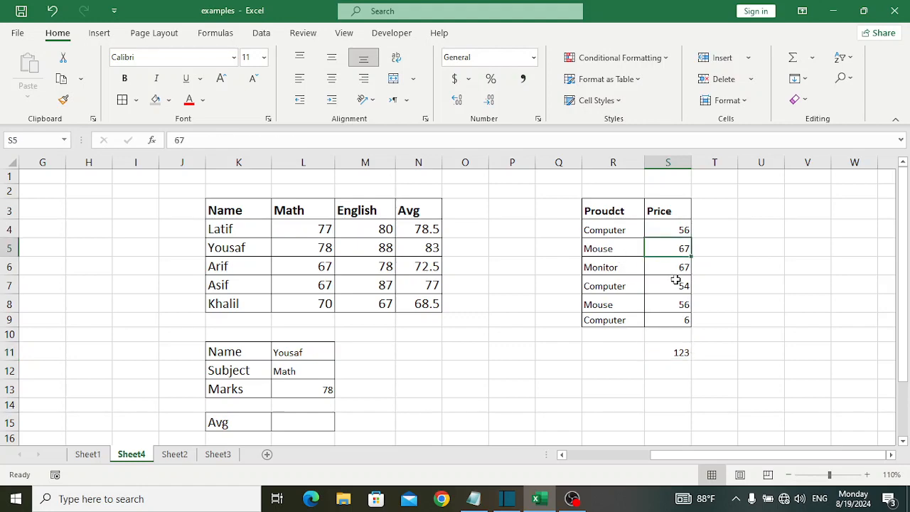
{"action": "left_click", "coordinate": [683, 305]}
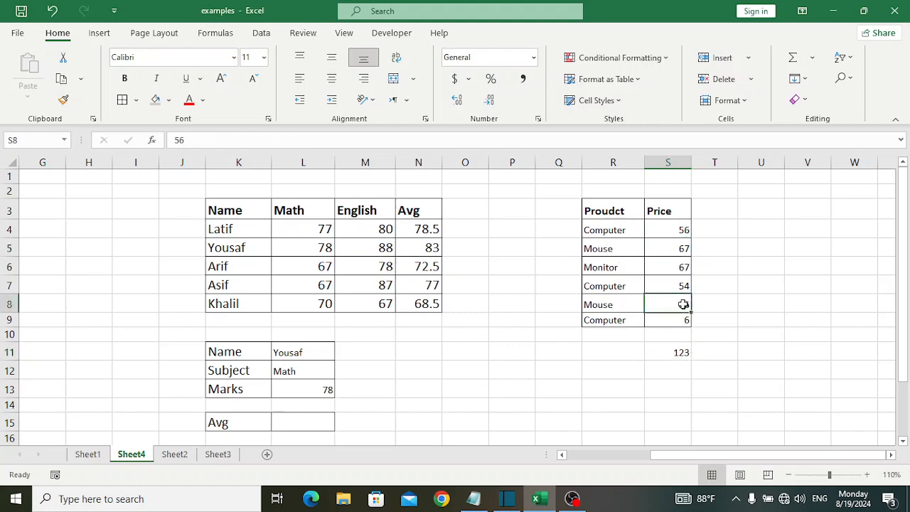
{"action": "left_click", "coordinate": [662, 355]}
Enter a LEFT formula in C13 that extracts the first 5 characters of the text in C12.
{"action": "left_click_drag", "start_coordinate": [660, 461], "coordinate": [640, 460]}
{"action": "left_click", "coordinate": [386, 253]}
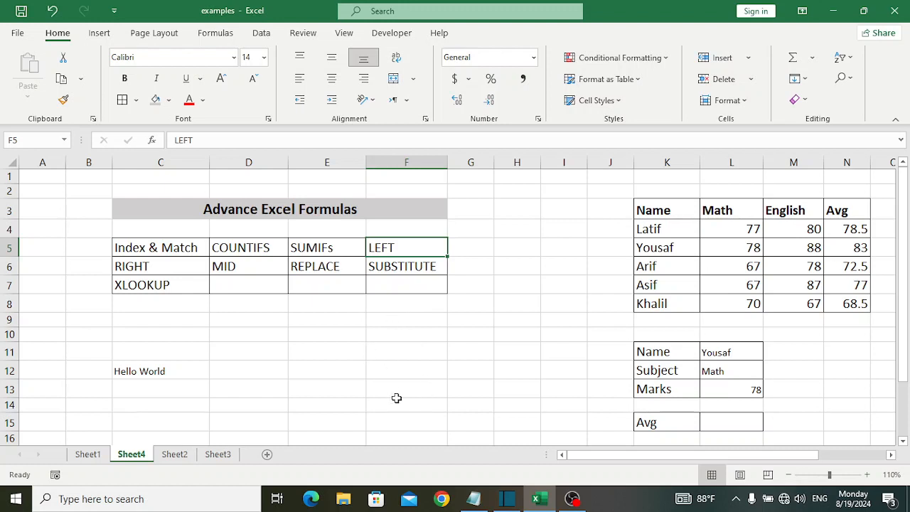
{"action": "left_click", "coordinate": [142, 391]}
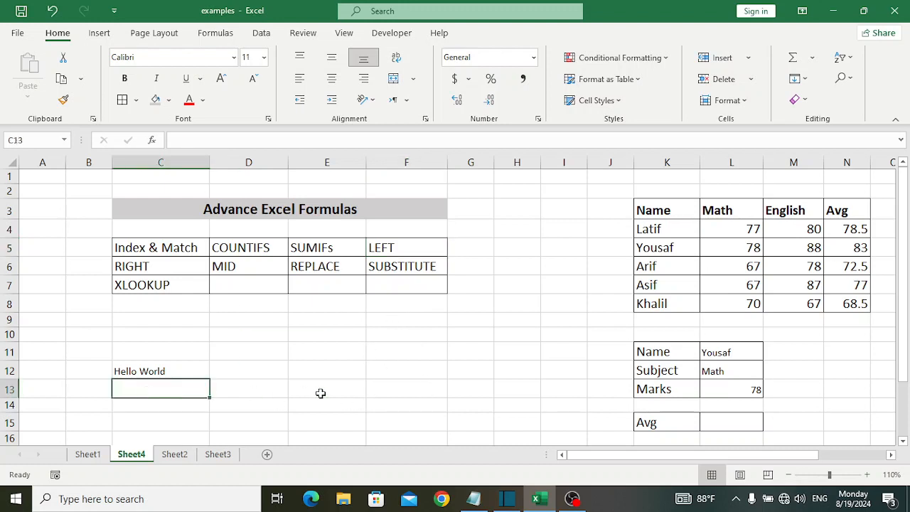
{"action": "type", "text": "=left"}
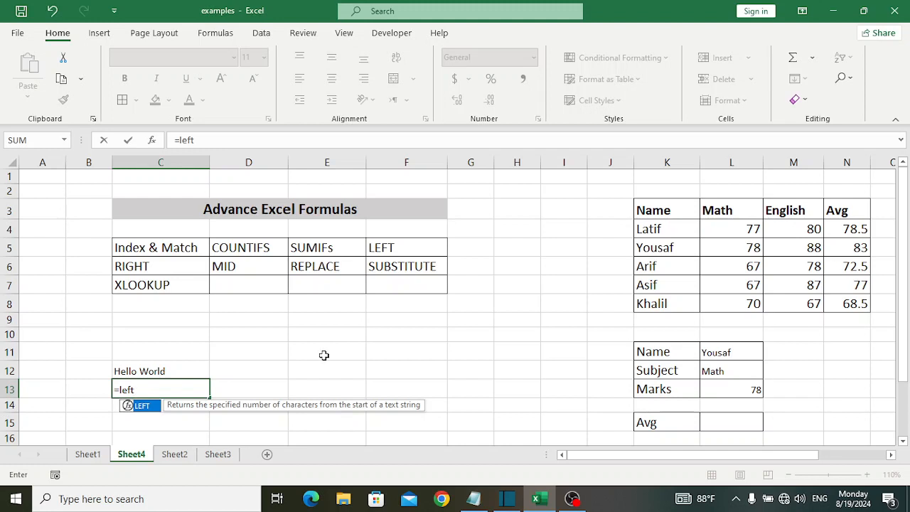
{"action": "key", "text": "Tab"}
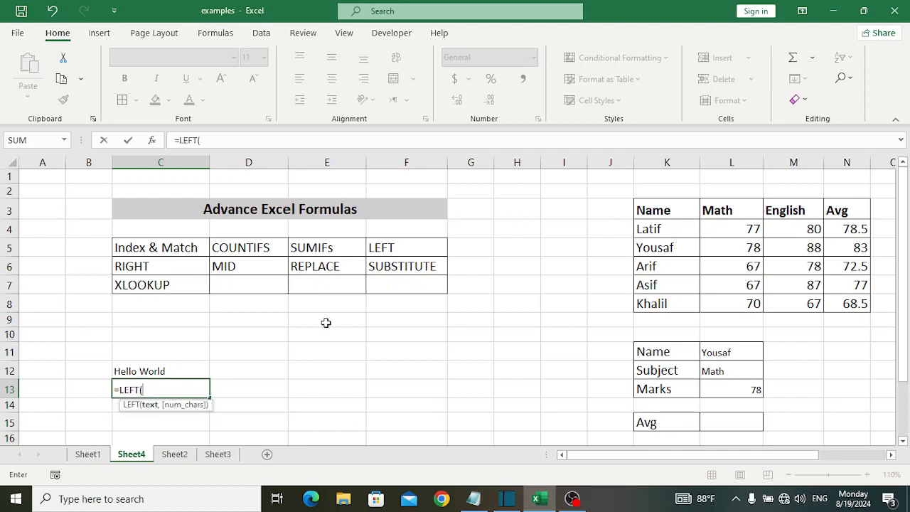
{"action": "left_click", "coordinate": [144, 369]}
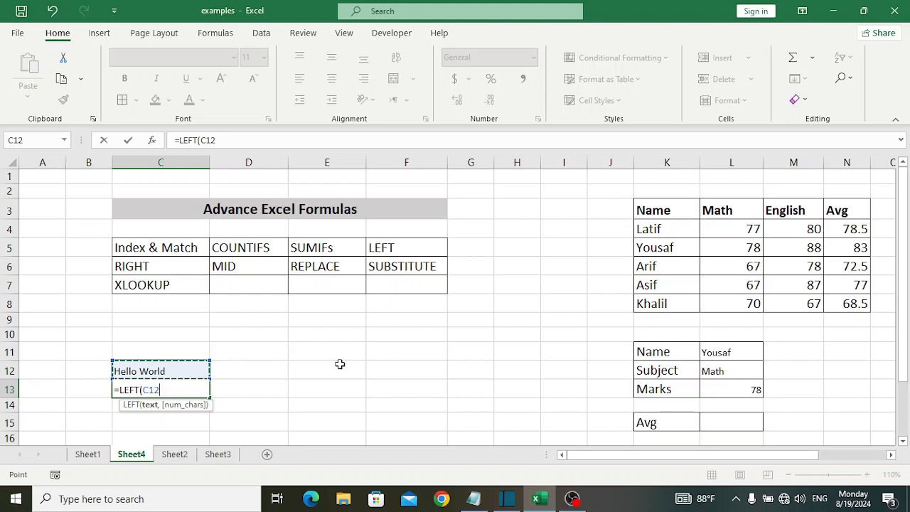
{"action": "type", "text": ",5"}
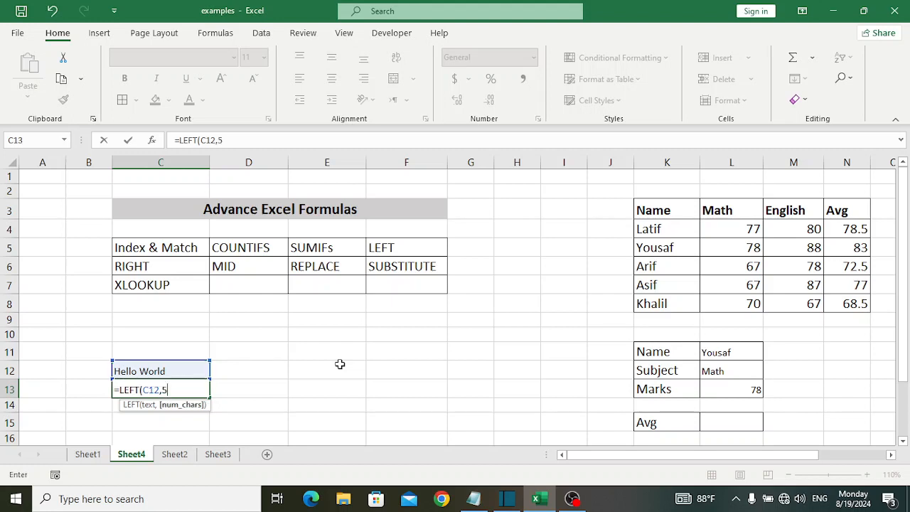
{"action": "type", "text": ")"}
{"action": "key", "text": "Return"}
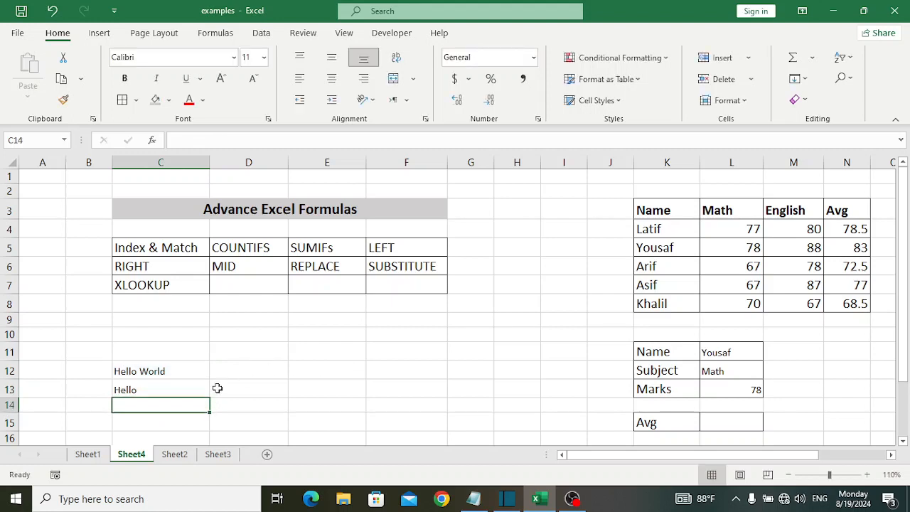
Enter a RIGHT formula in C14 that extracts the last 5 characters of the text in C12.
{"action": "left_click", "coordinate": [181, 388]}
{"action": "left_click", "coordinate": [178, 406]}
{"action": "type", "text": "=right"}
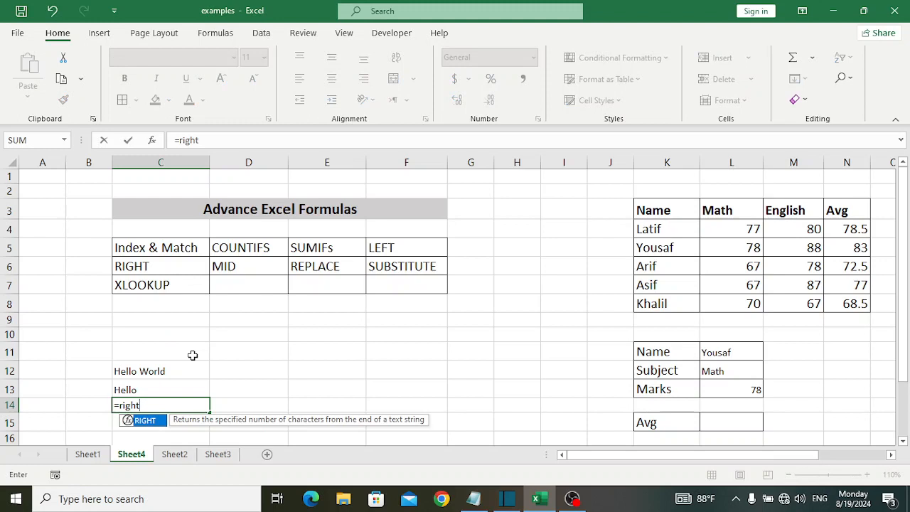
{"action": "key", "text": "Tab"}
{"action": "left_click", "coordinate": [178, 371]}
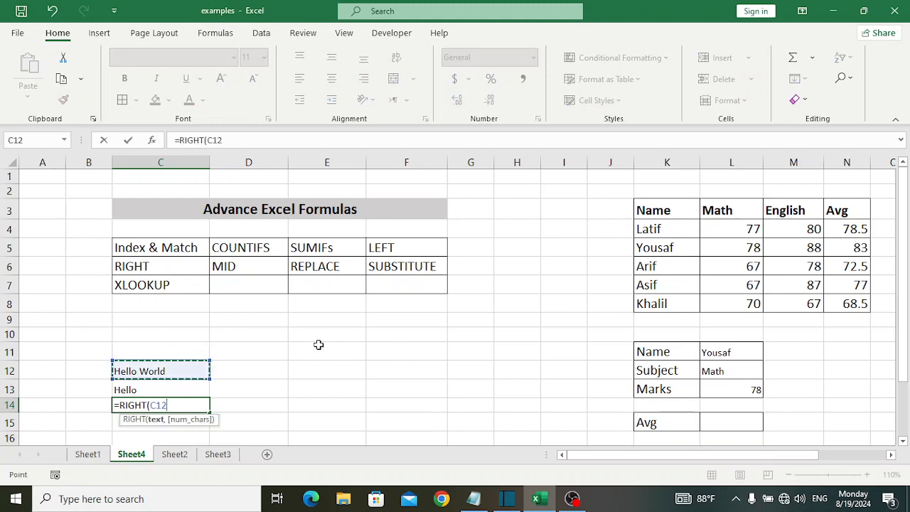
{"action": "type", "text": ",5"}
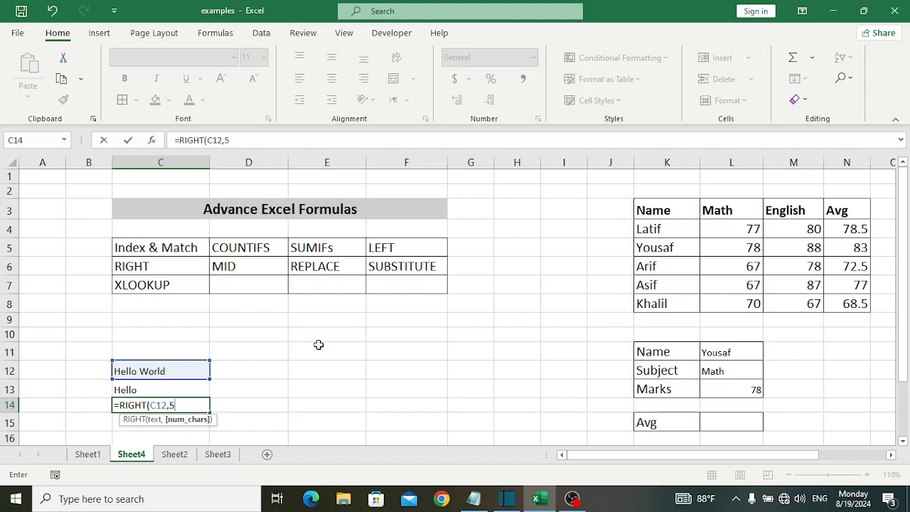
{"action": "type", "text": ")"}
{"action": "key", "text": "Return"}
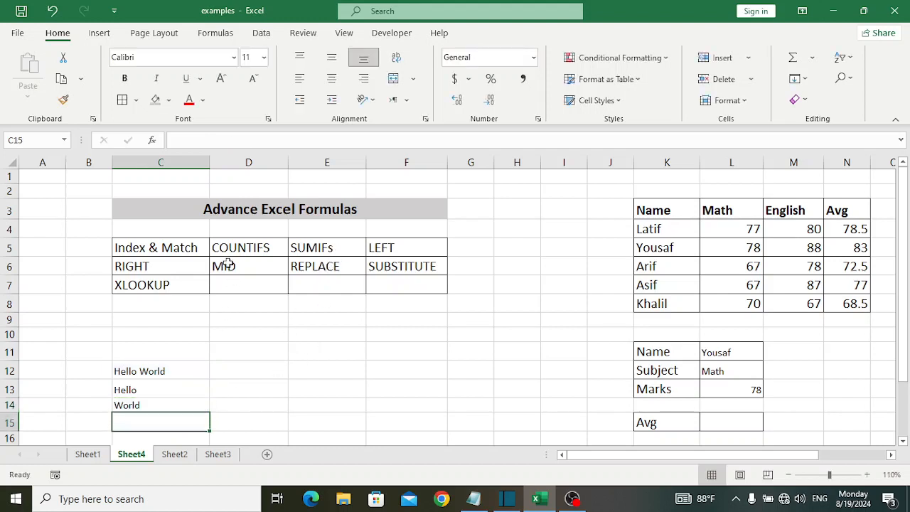
Enter a MID formula in C15 that extracts 3 characters from the text in C12, starting at character 7.
{"action": "type", "text": "=mid"}
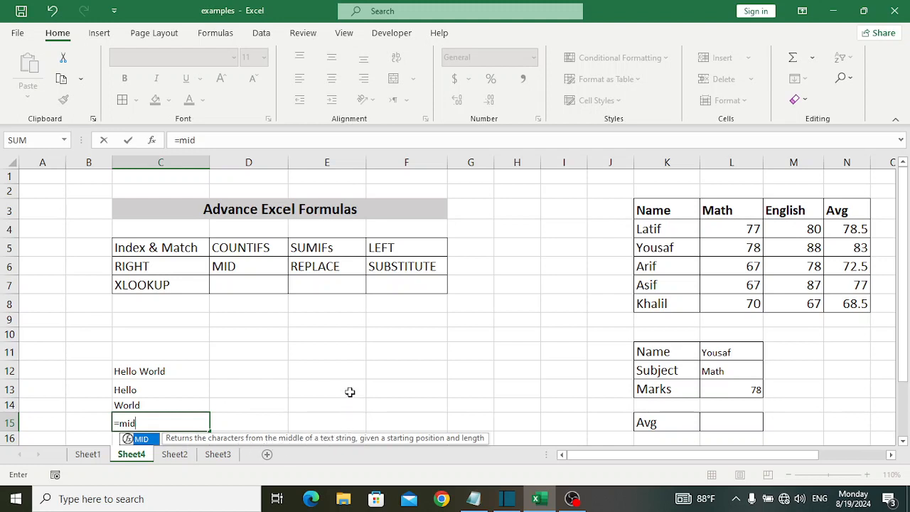
{"action": "key", "text": "Tab"}
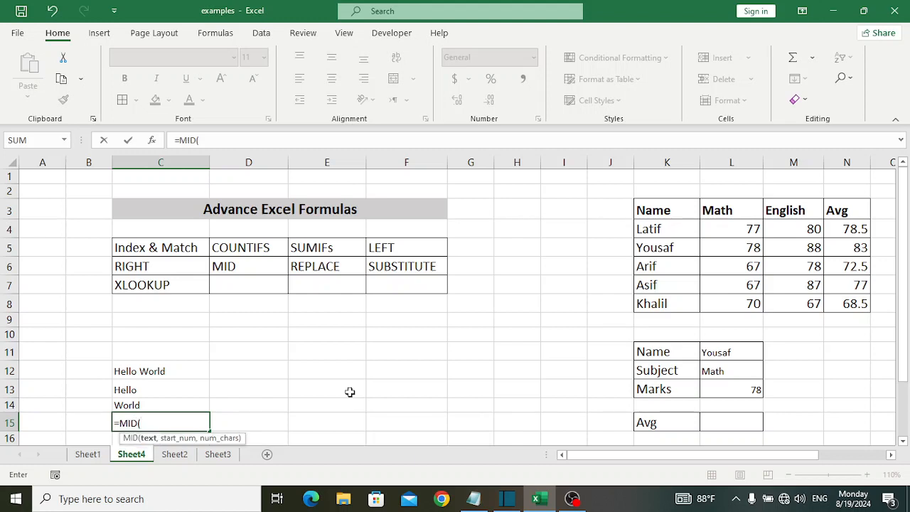
{"action": "left_click", "coordinate": [171, 371]}
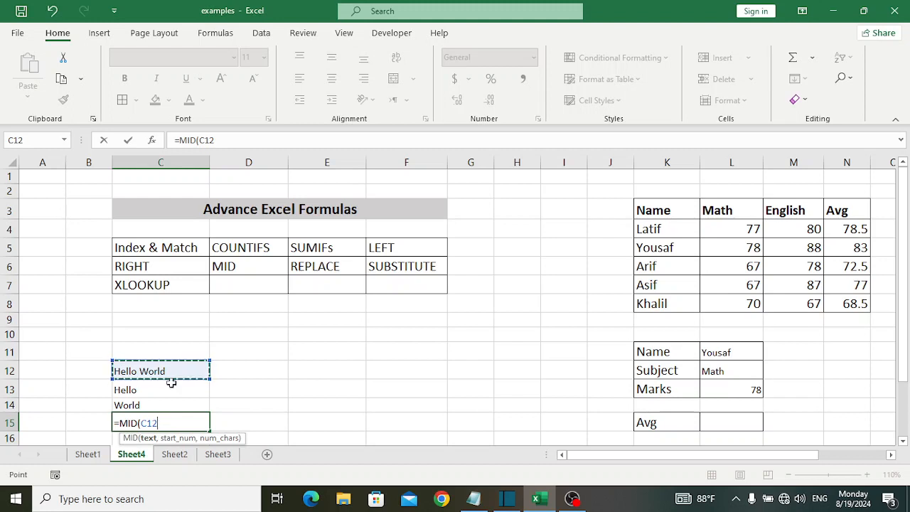
{"action": "type", "text": "7"}
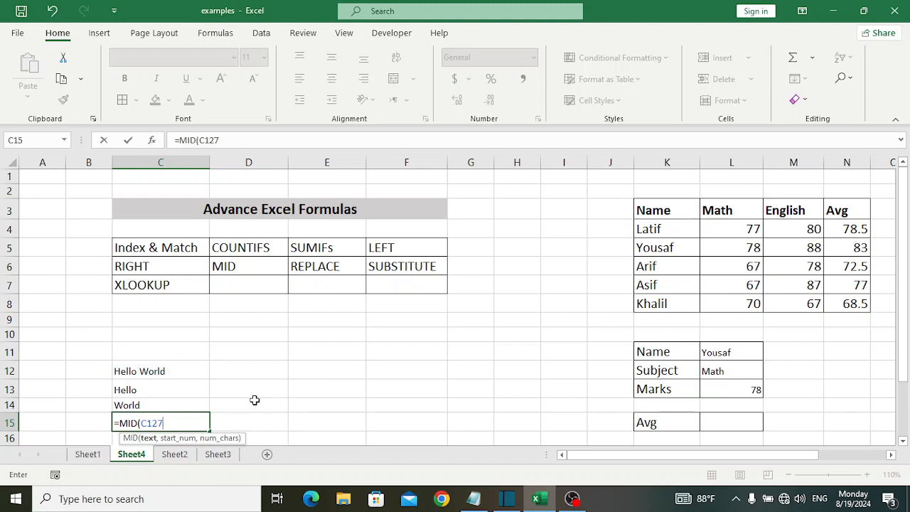
{"action": "key", "text": "BackSpace"}
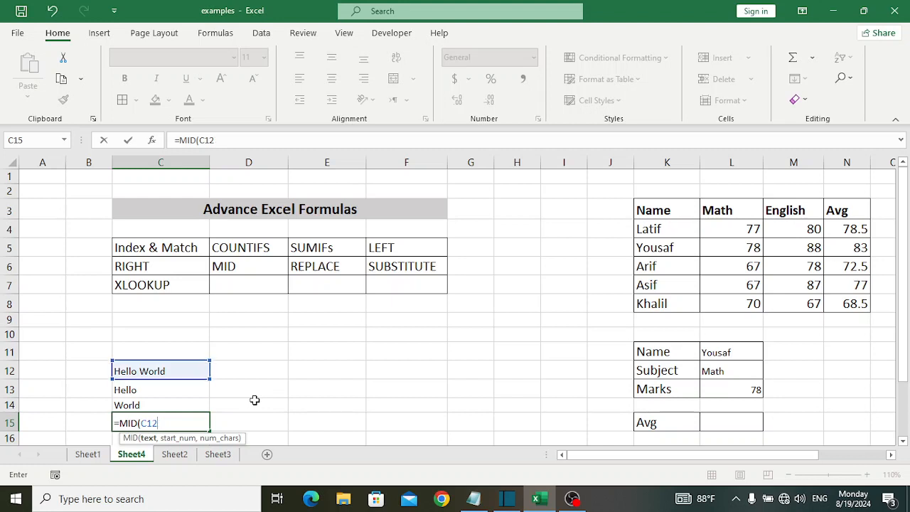
{"action": "type", "text": ",7,"}
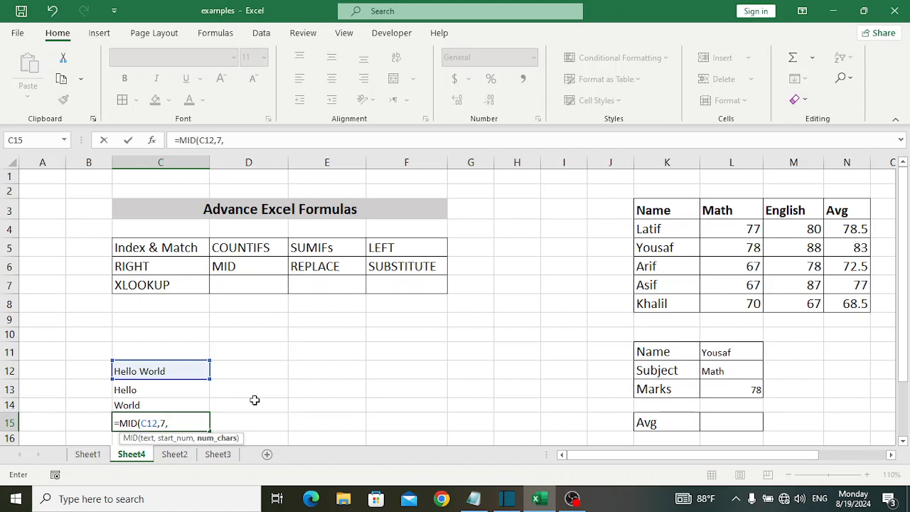
{"action": "type", "text": "3)"}
{"action": "key", "text": "Return"}
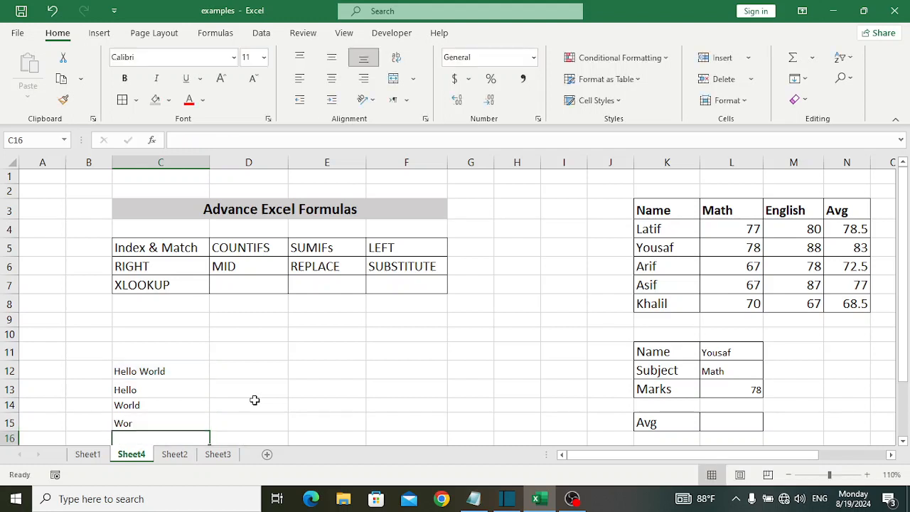
{"action": "left_click", "coordinate": [147, 425]}
{"action": "left_click", "coordinate": [363, 401]}
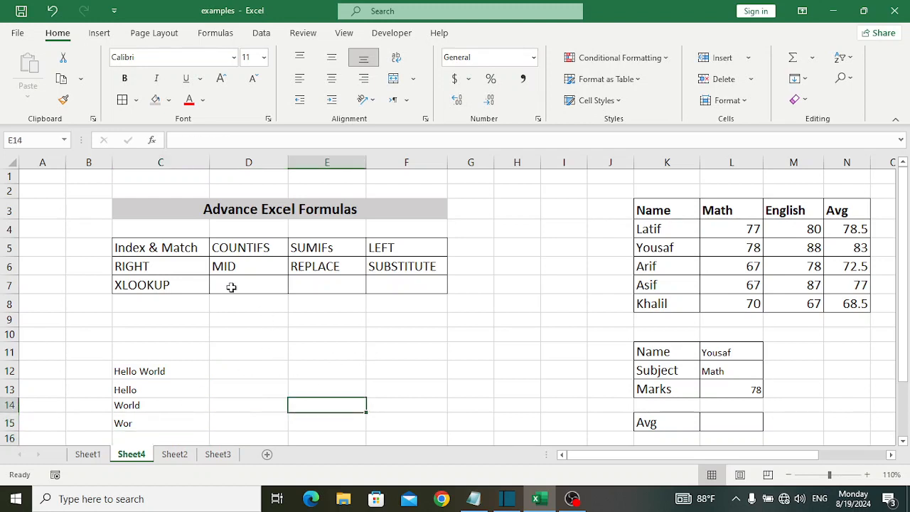
Enter a REPLACE formula in D12 that swaps 5 characters of C12, starting at character 7, for "Universe".
{"action": "left_click", "coordinate": [313, 275]}
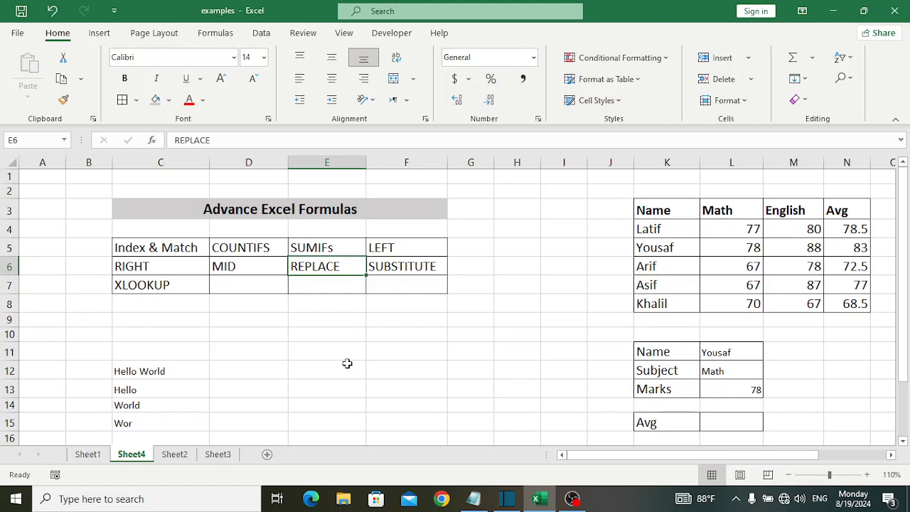
{"action": "left_click", "coordinate": [134, 368]}
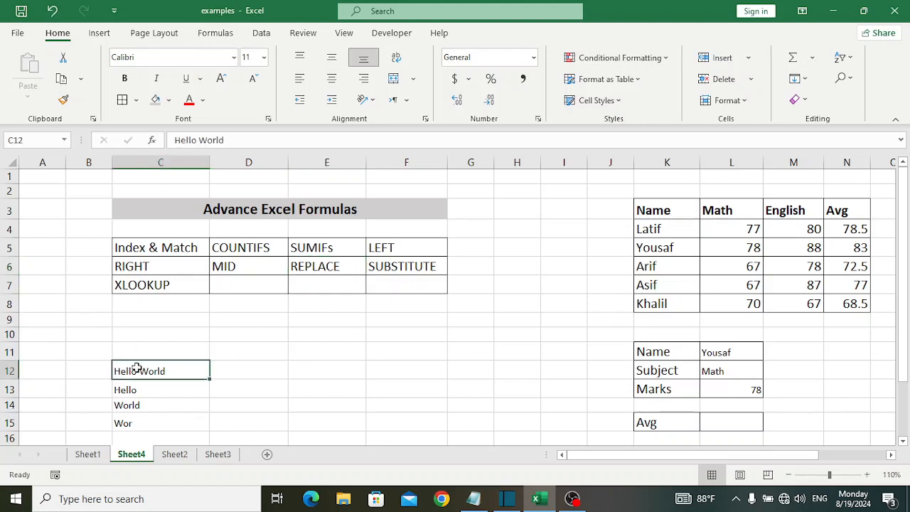
{"action": "left_click", "coordinate": [233, 379]}
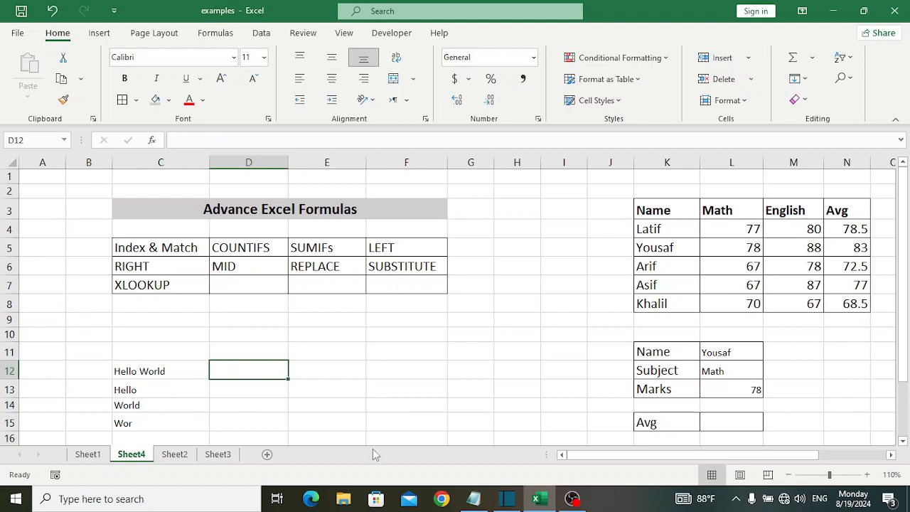
{"action": "type", "text": "=re"}
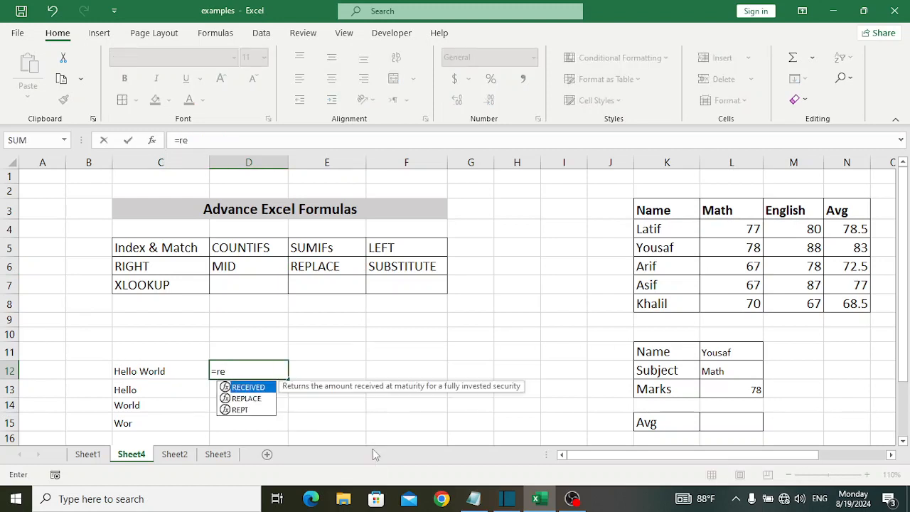
{"action": "key", "text": "Down"}
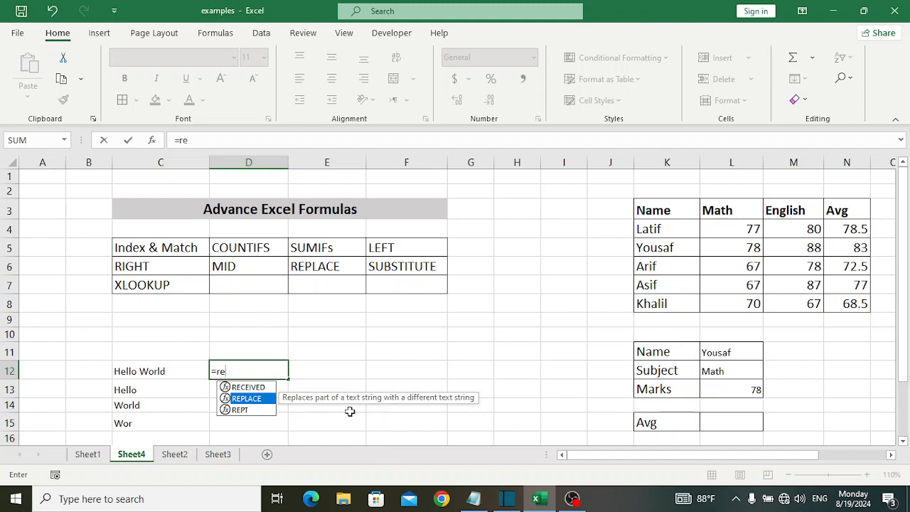
{"action": "type", "text": "p"}
{"action": "key", "text": "Tab"}
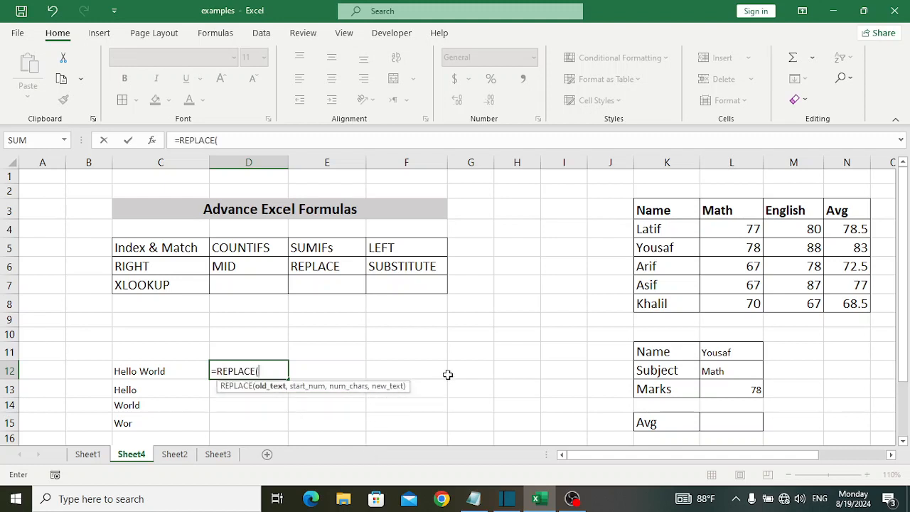
{"action": "left_click", "coordinate": [171, 370]}
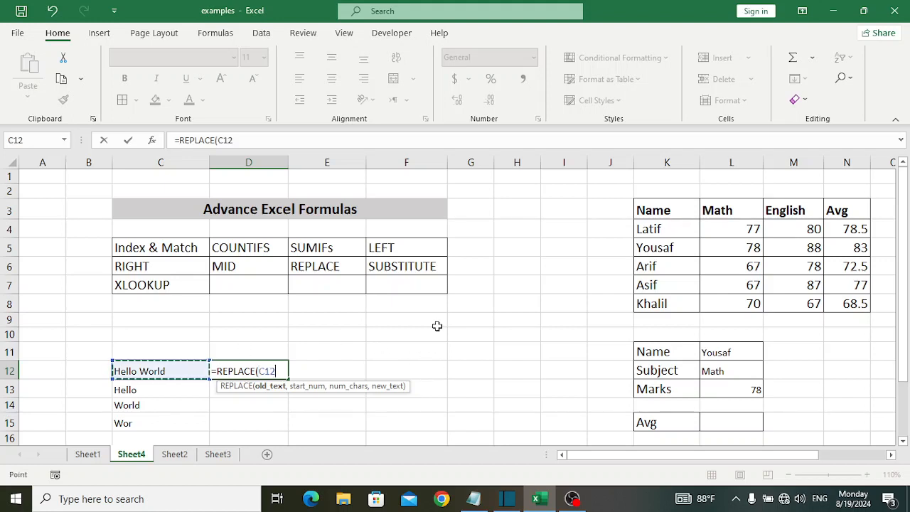
{"action": "type", "text": ","}
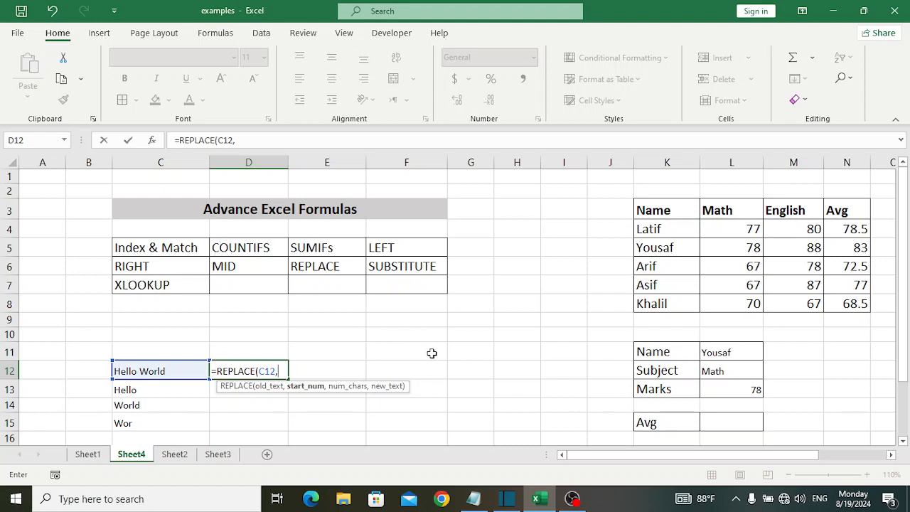
{"action": "type", "text": "7,"}
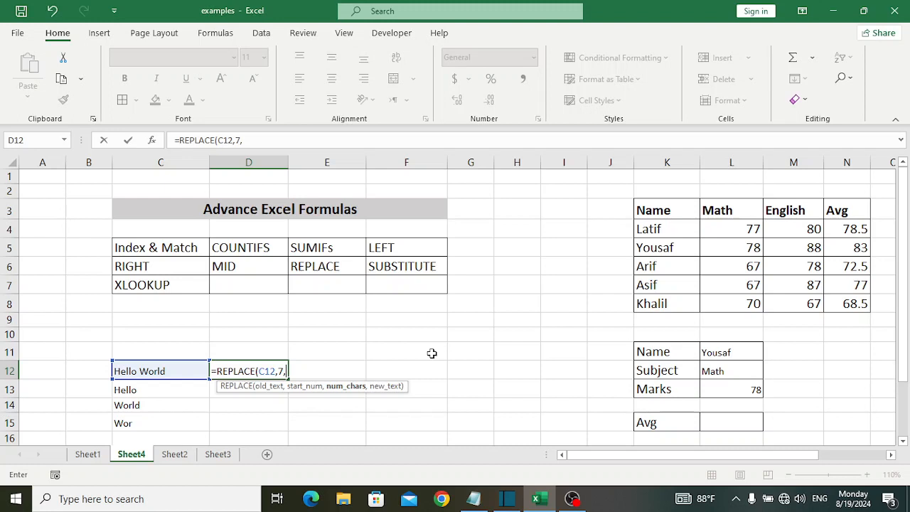
{"action": "type", "text": "5"}
{"action": "key", "text": "BackSpace"}
{"action": "type", "text": ","}
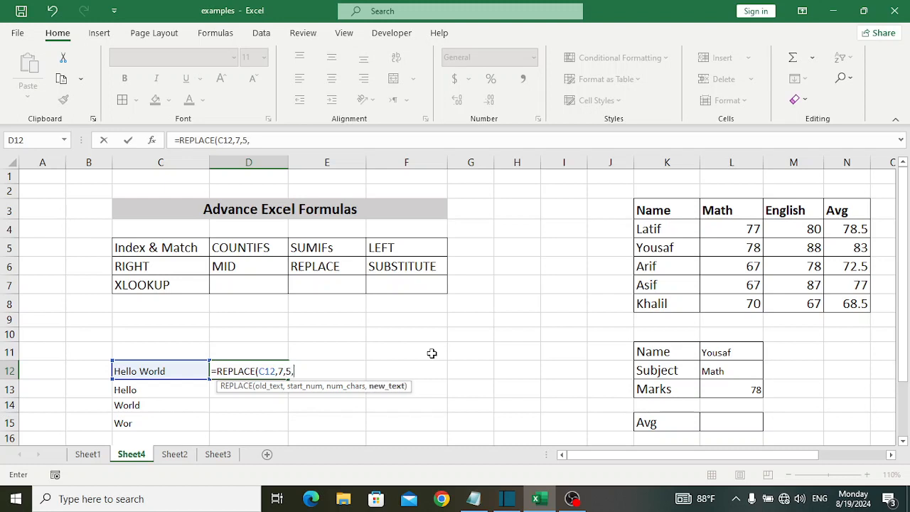
{"action": "type", "text": "\"Universe"}
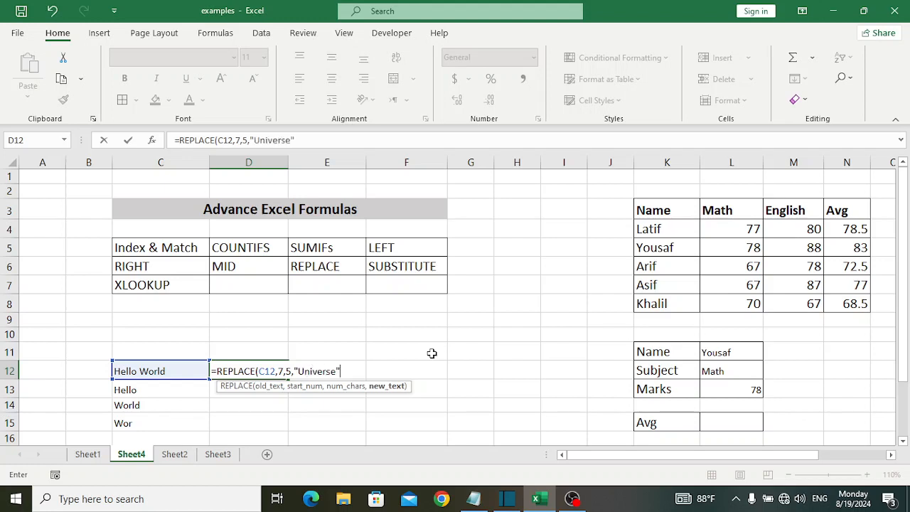
{"action": "key", "text": "Return"}
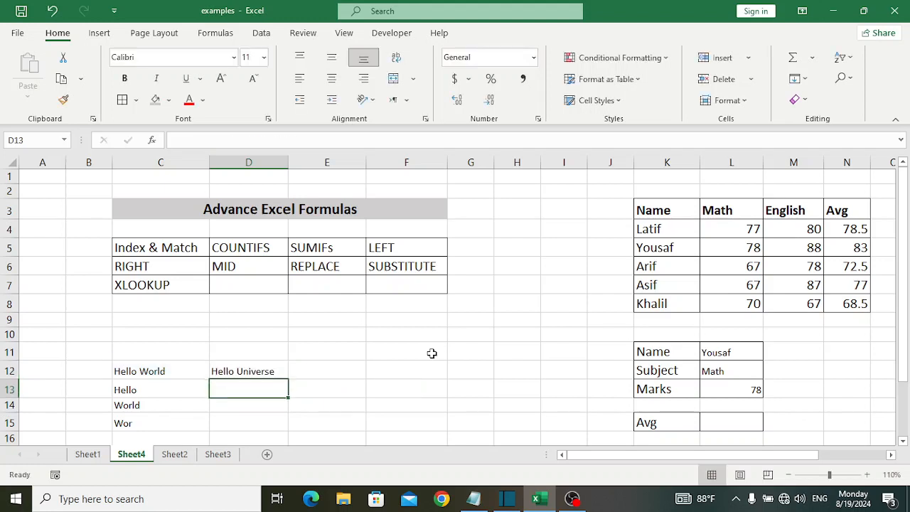
{"action": "left_click", "coordinate": [270, 373]}
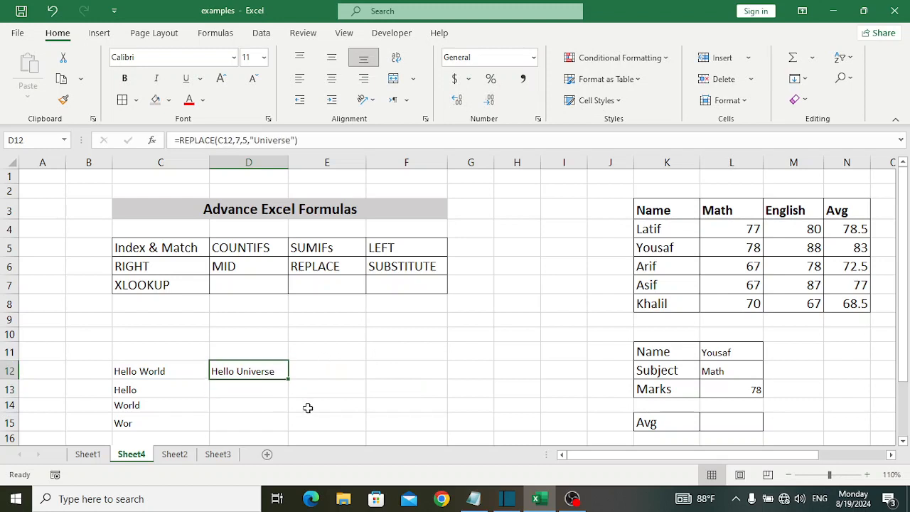
Enter a SUBSTITUTE formula in D13 that replaces "World" with "Universe" in the text of C12.
{"action": "left_click", "coordinate": [403, 267]}
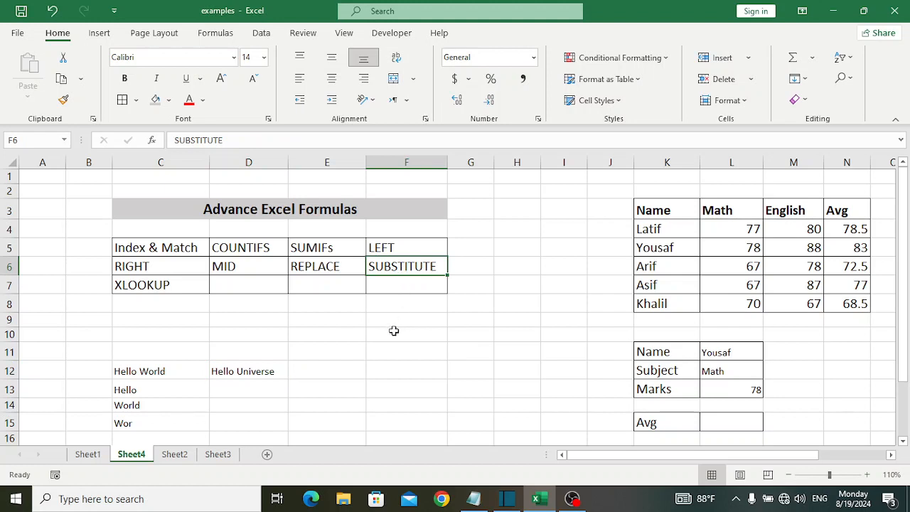
{"action": "left_click", "coordinate": [255, 390]}
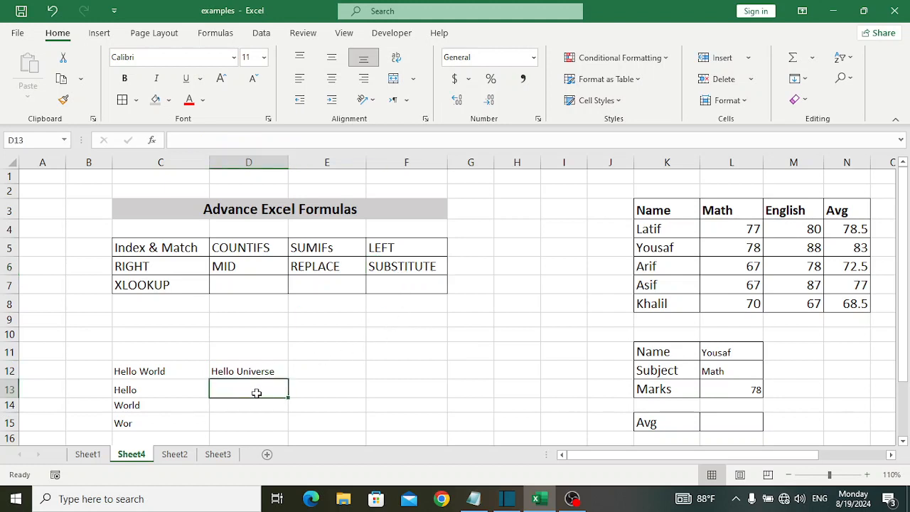
{"action": "left_click", "coordinate": [388, 268]}
{"action": "left_click", "coordinate": [258, 387]}
{"action": "type", "text": "=rep"}
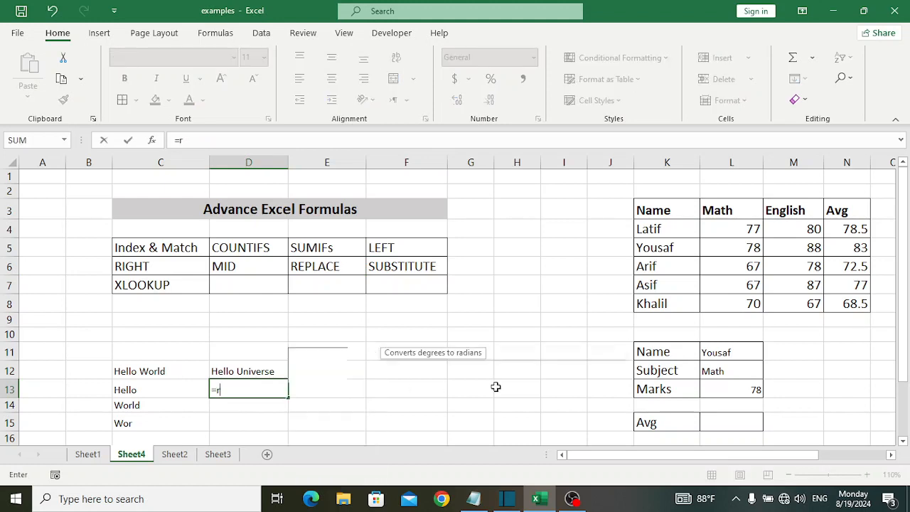
{"action": "key", "text": "BackSpace"}
{"action": "key", "text": "BackSpace"}
{"action": "key", "text": "BackSpace"}
{"action": "key", "text": "BackSpace"}
{"action": "type", "text": "=subs"}
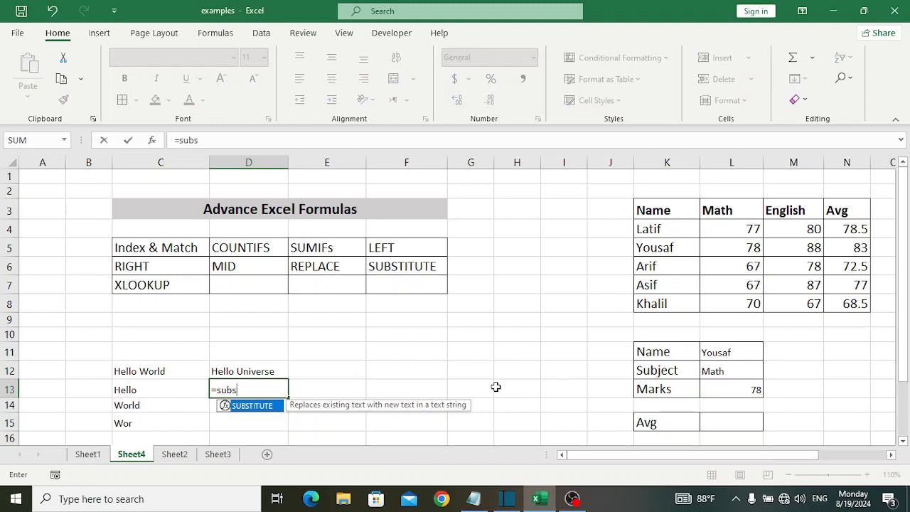
{"action": "key", "text": "Tab"}
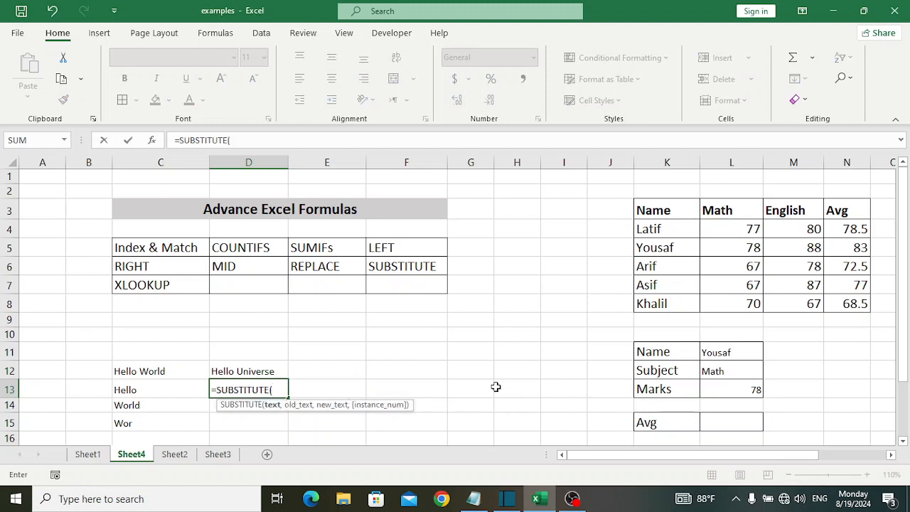
{"action": "left_click", "coordinate": [178, 370]}
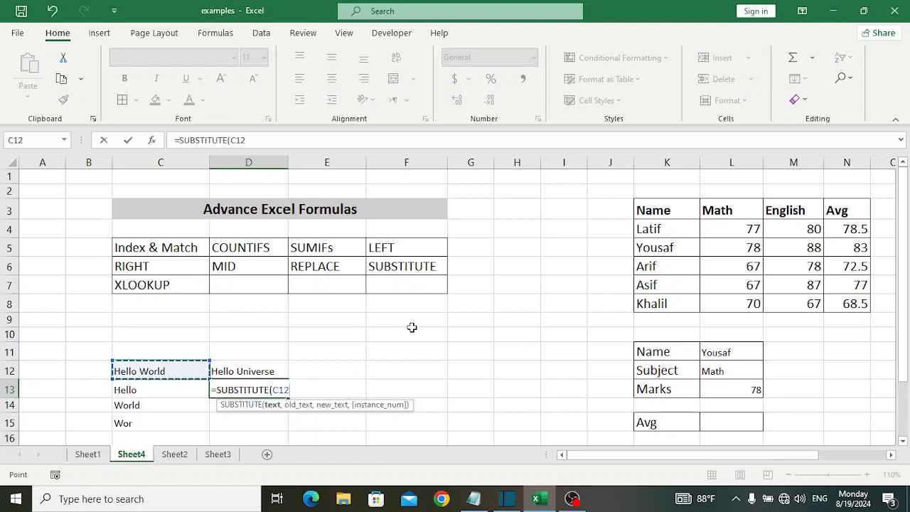
{"action": "type", "text": ","}
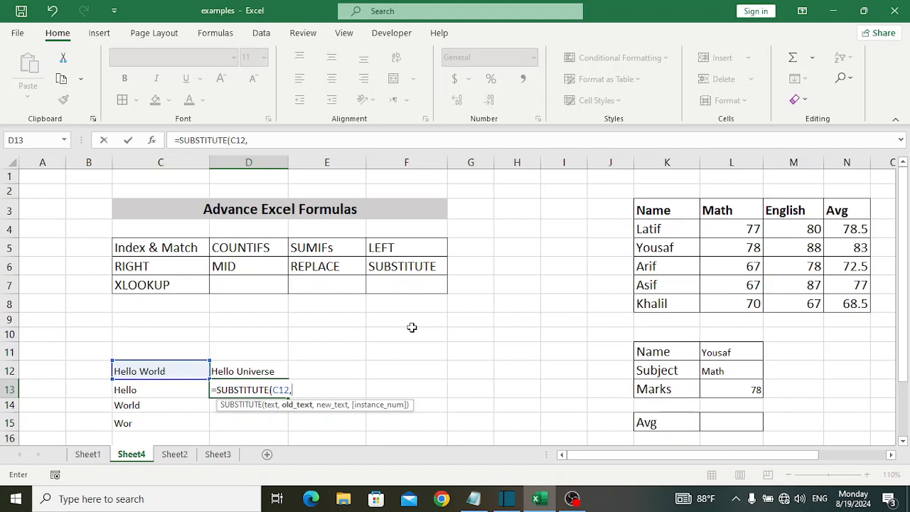
{"action": "type", "text": "\"World\","}
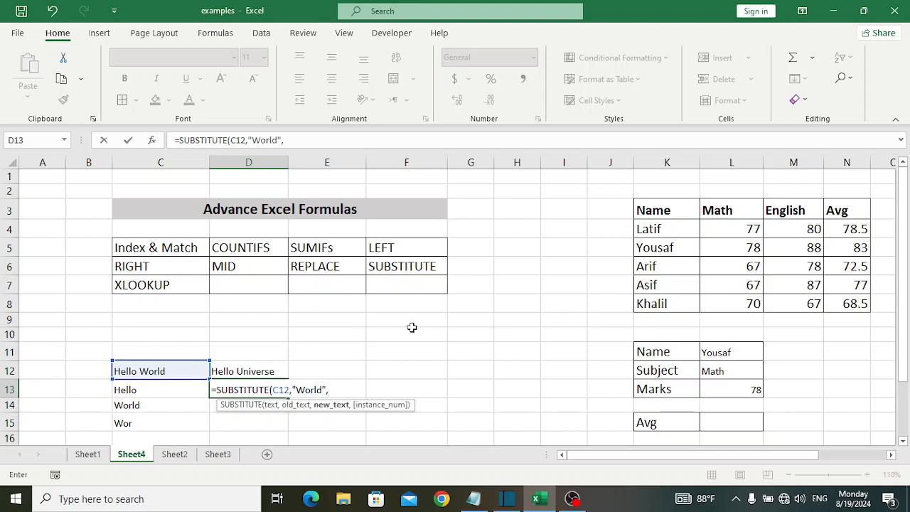
{"action": "type", "text": "\"Universe)"}
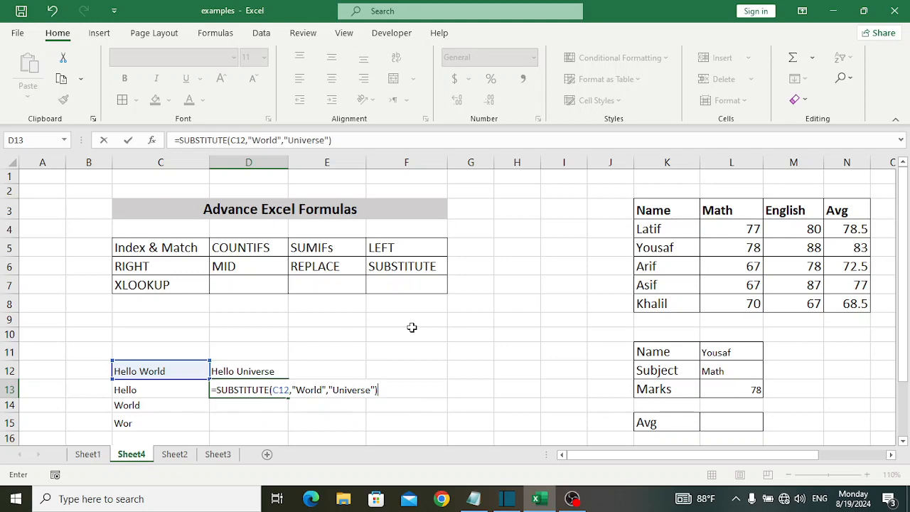
{"action": "key", "text": "Return"}
{"action": "left_click", "coordinate": [273, 393]}
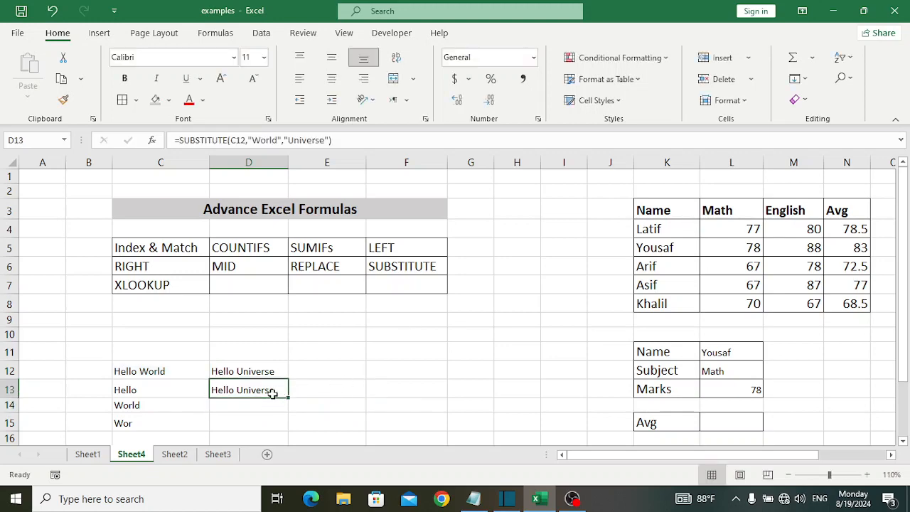
{"action": "left_click", "coordinate": [351, 388]}
{"action": "left_click", "coordinate": [372, 389]}
Start an XLOOKUP formula in the Avg result cell L15 with the name in L11 as the lookup value.
{"action": "left_click_drag", "start_coordinate": [569, 453], "coordinate": [660, 451]}
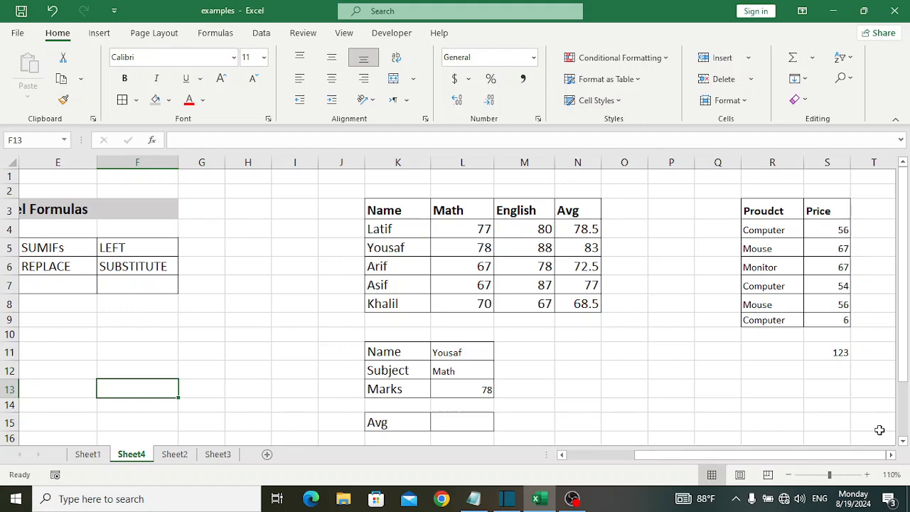
{"action": "mouse_move", "coordinate": [903, 375]}
{"action": "left_mouse_down"}
{"action": "mouse_move", "coordinate": [904, 395]}
{"action": "mouse_move", "coordinate": [905, 386]}
{"action": "left_mouse_up"}
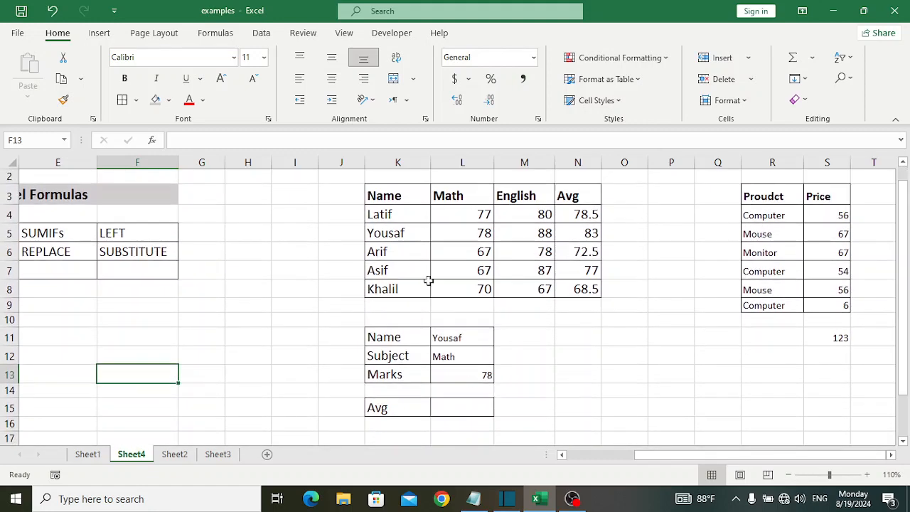
{"action": "left_click_drag", "start_coordinate": [401, 197], "coordinate": [577, 292]}
{"action": "left_click", "coordinate": [579, 358]}
{"action": "left_click", "coordinate": [462, 406]}
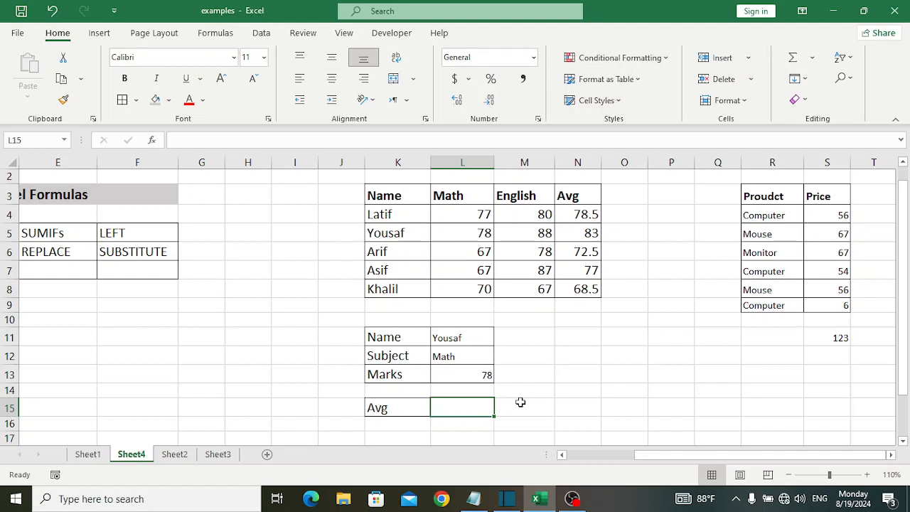
{"action": "type", "text": "=xl"}
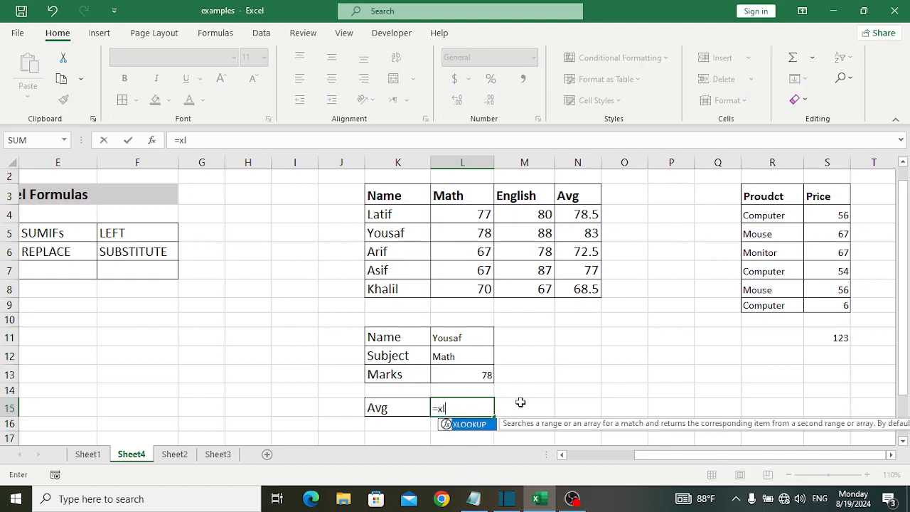
{"action": "key", "text": "Tab"}
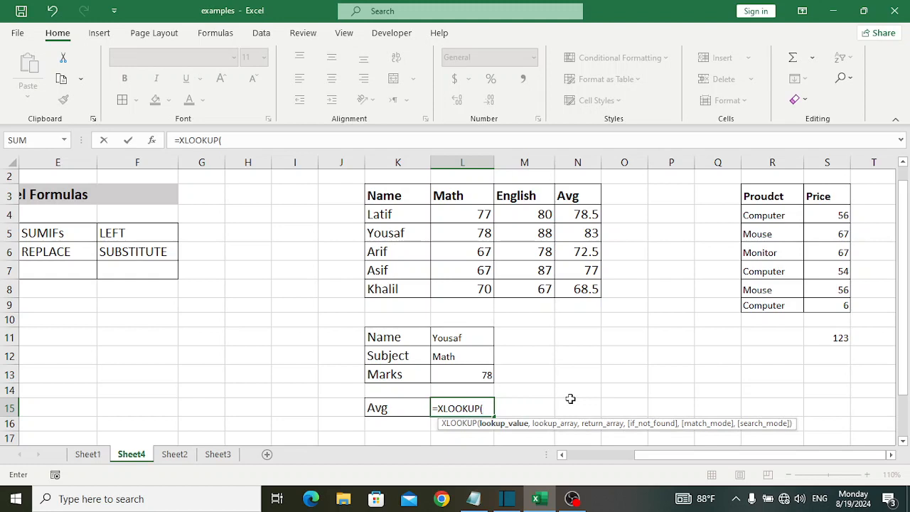
{"action": "left_click", "coordinate": [390, 217]}
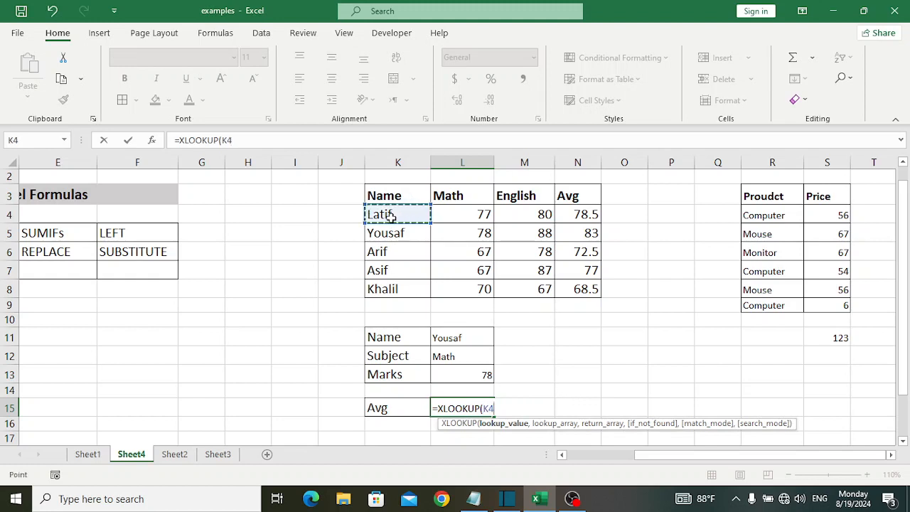
{"action": "left_click", "coordinate": [449, 338]}
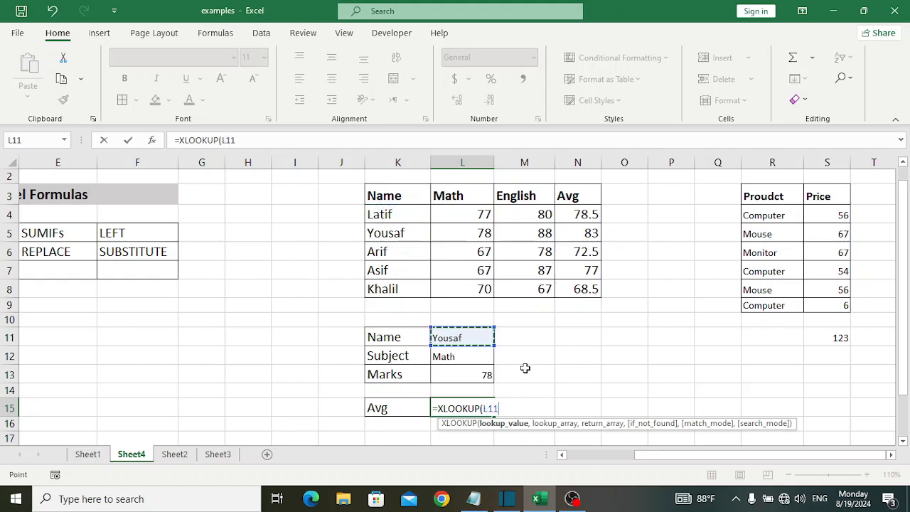
Complete the XLOOKUP formula with K4:K8 as lookup array, N4:N8 as return array and 0 as the if-not-found value.
{"action": "type", "text": ","}
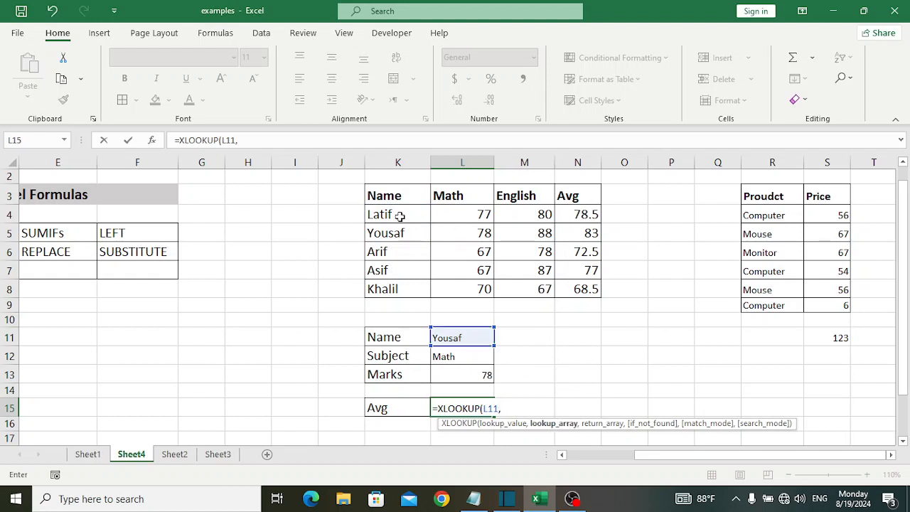
{"action": "left_click_drag", "start_coordinate": [400, 215], "coordinate": [402, 287]}
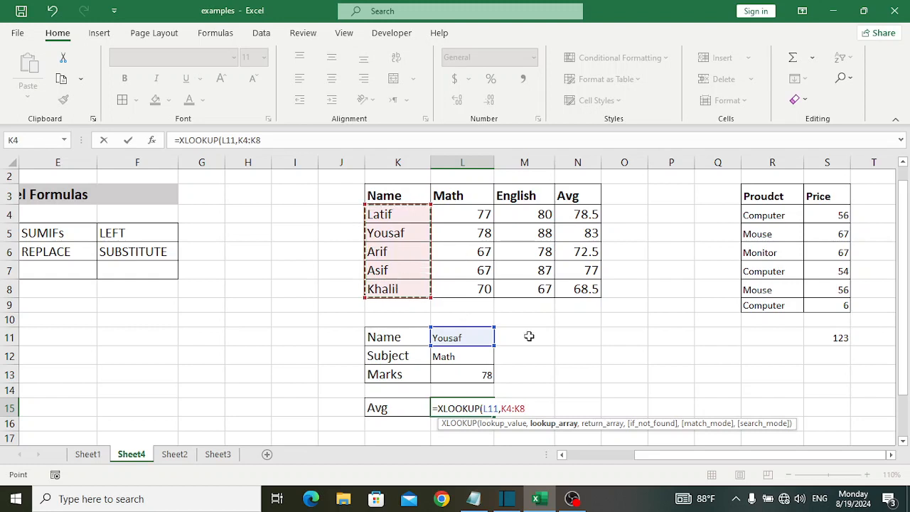
{"action": "type", "text": ","}
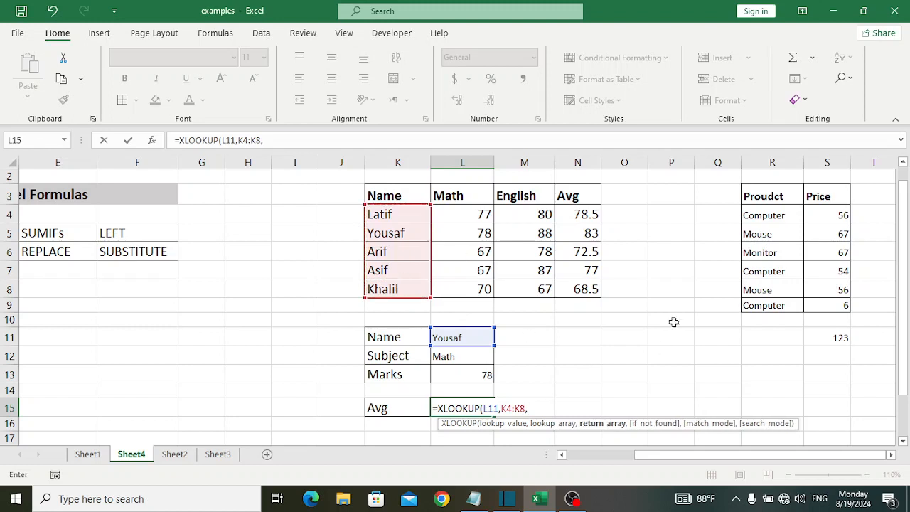
{"action": "left_click_drag", "start_coordinate": [586, 210], "coordinate": [587, 289]}
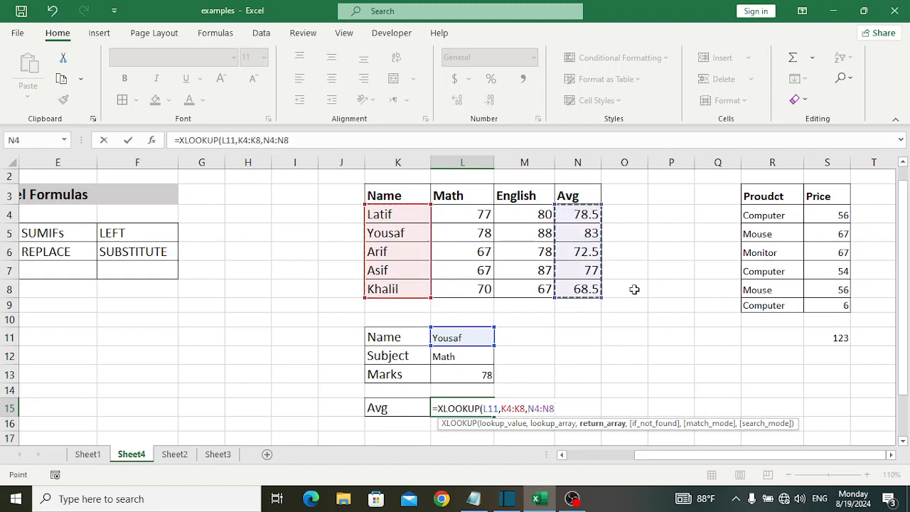
{"action": "type", "text": ","}
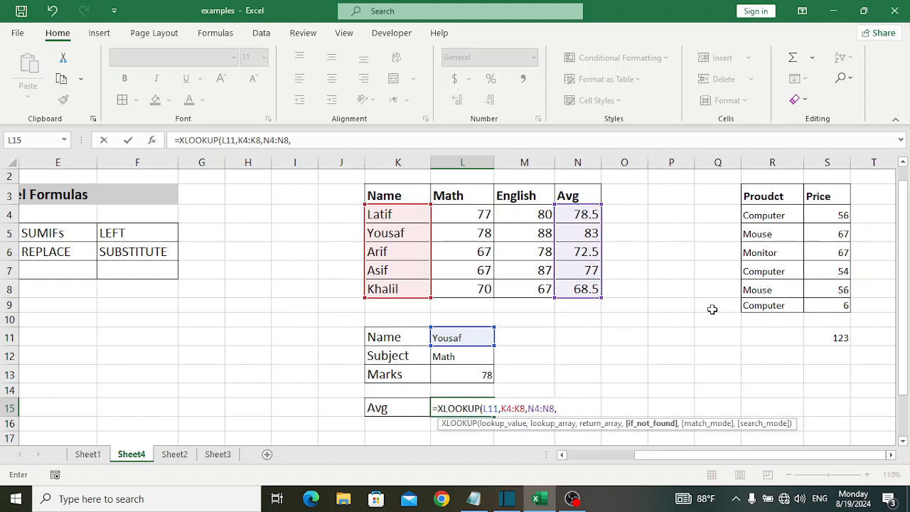
{"action": "type", "text": "0)"}
{"action": "key", "text": "Return"}
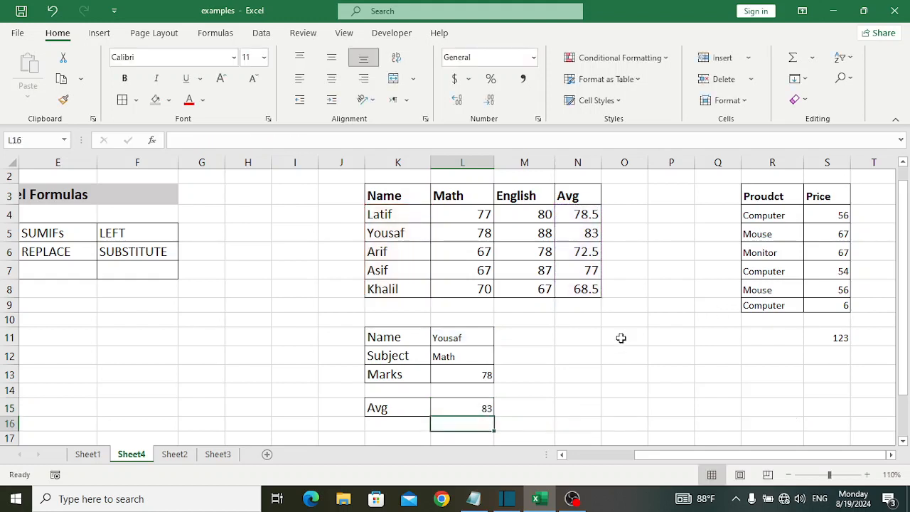
Replace the lookup name in L11 with the student's name from K7 and compare the average in L15 with N7.
{"action": "left_click", "coordinate": [479, 335]}
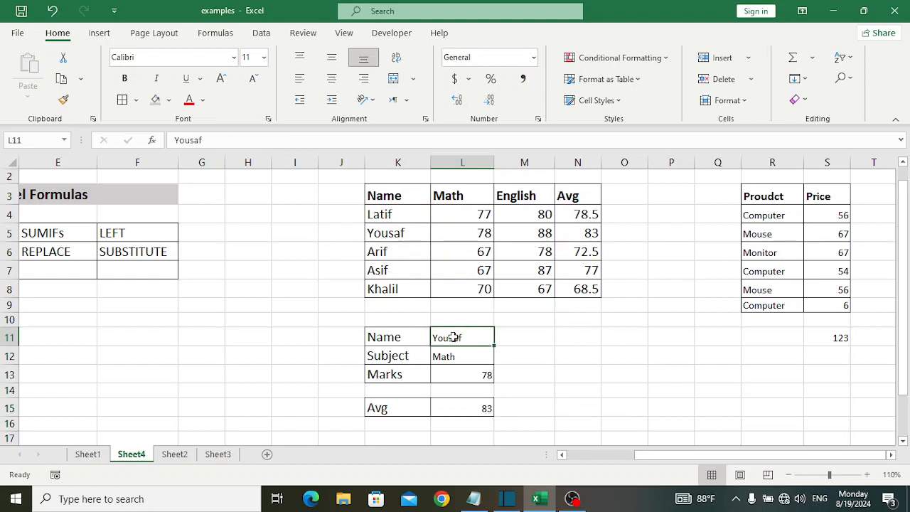
{"action": "type", "text": "Asif"}
{"action": "key", "text": "Return"}
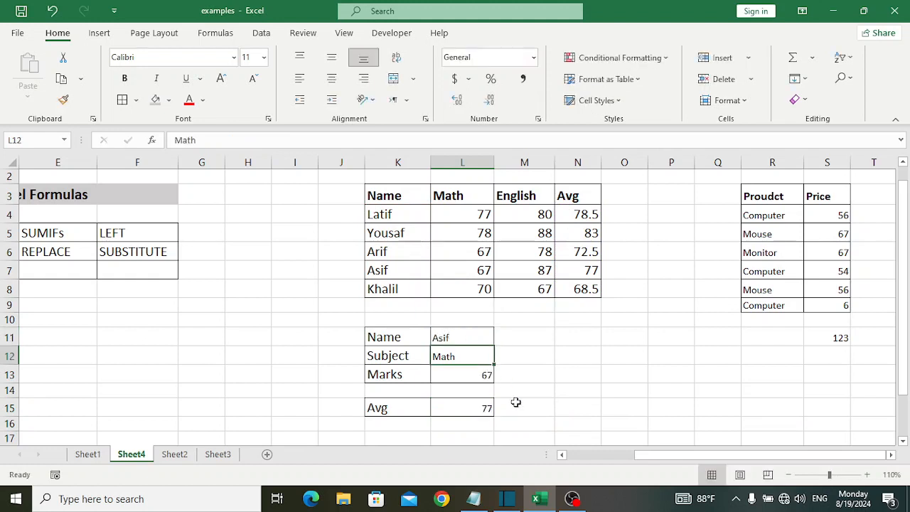
{"action": "left_click", "coordinate": [472, 415]}
{"action": "left_click", "coordinate": [584, 268]}
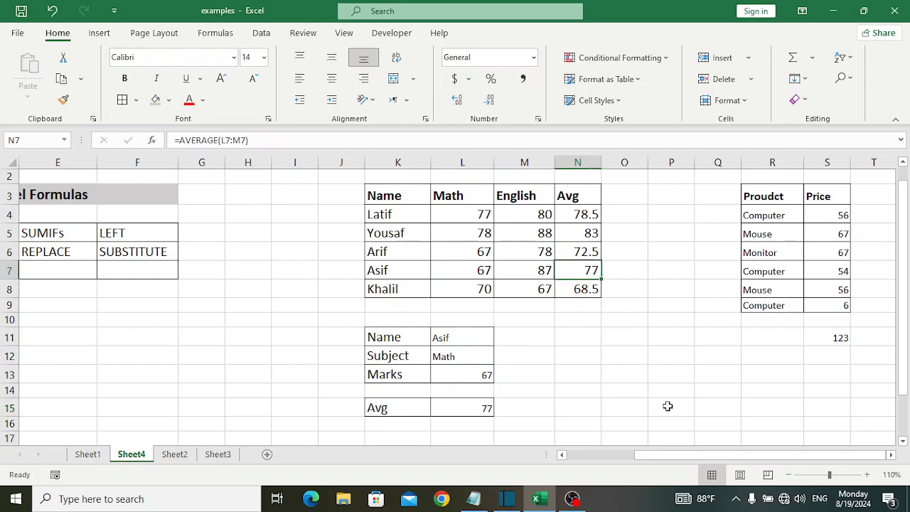
{"action": "left_click", "coordinate": [544, 436]}
{"action": "left_click_drag", "start_coordinate": [651, 455], "coordinate": [573, 464]}
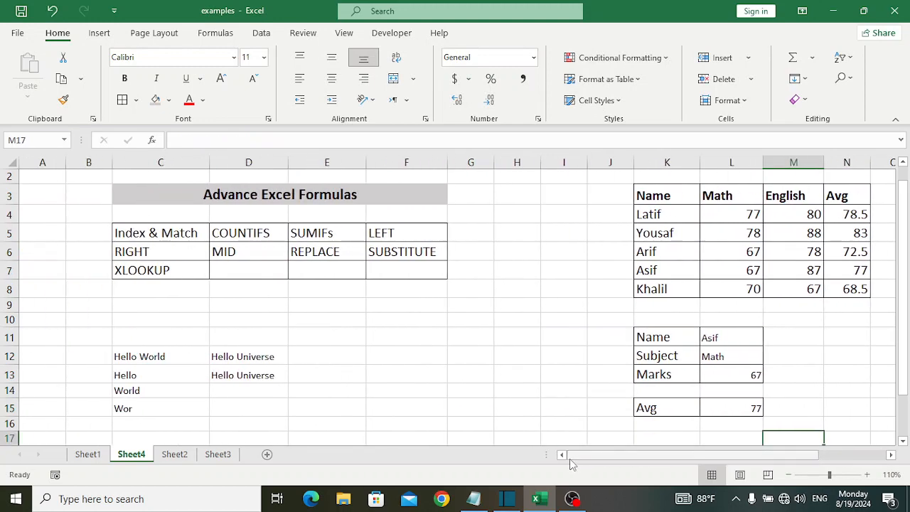
{"action": "left_click", "coordinate": [411, 356]}
{"action": "left_click", "coordinate": [601, 502]}
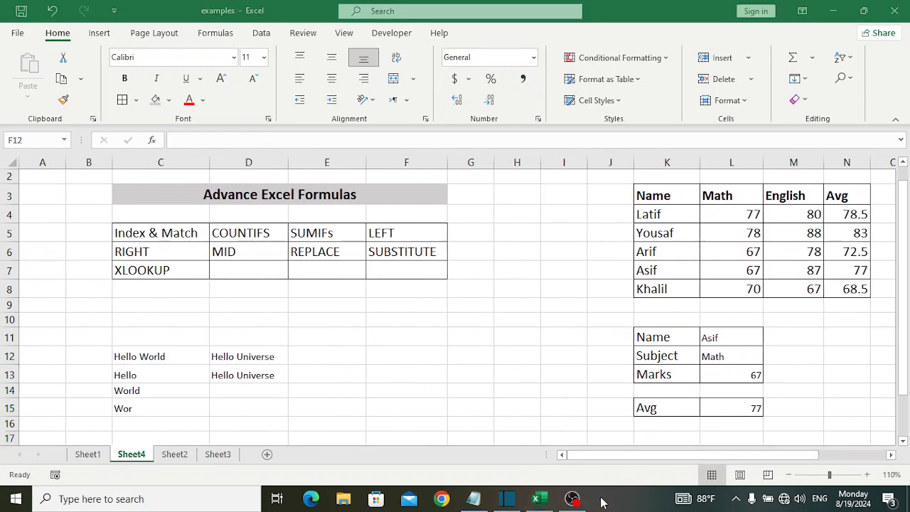